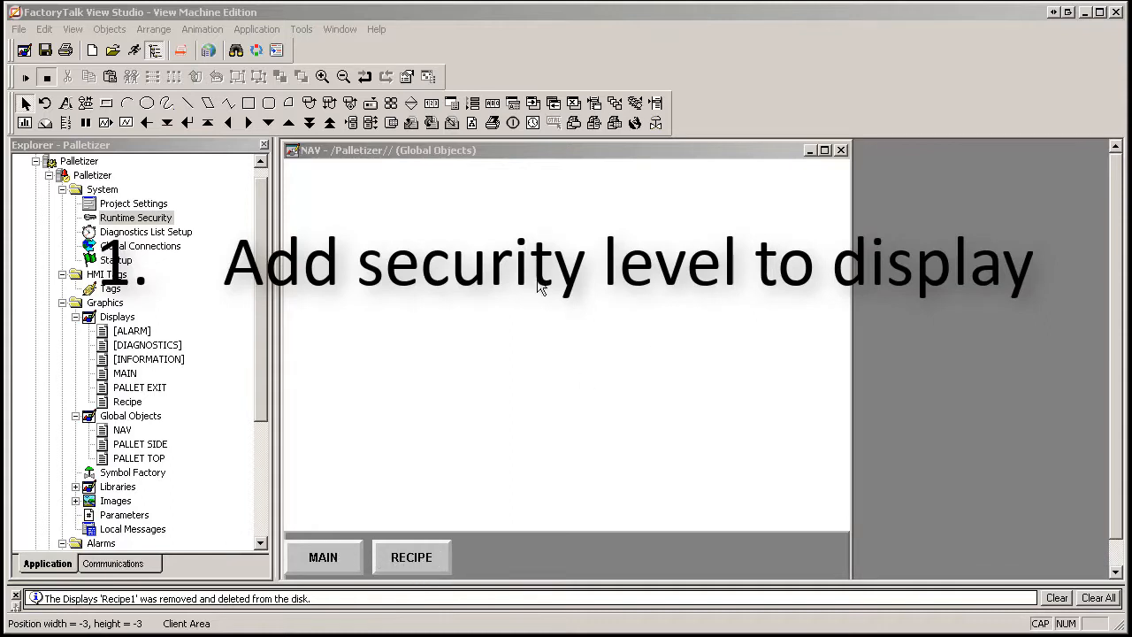
Review the NAV object's General and Behavior display settings.
right_click(430, 253)
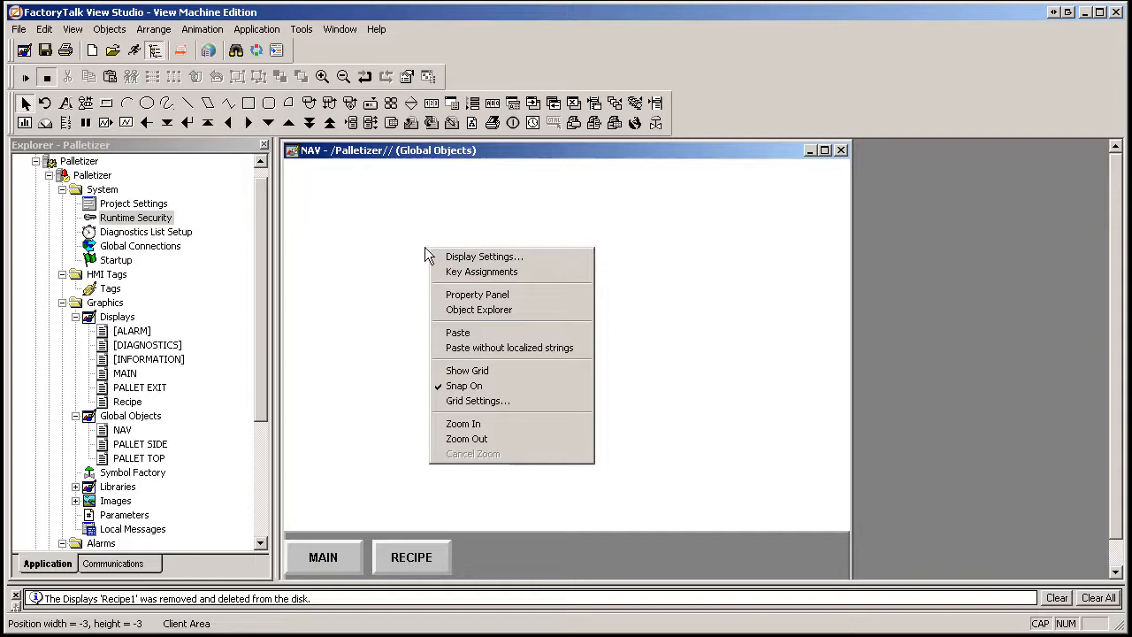
click(485, 258)
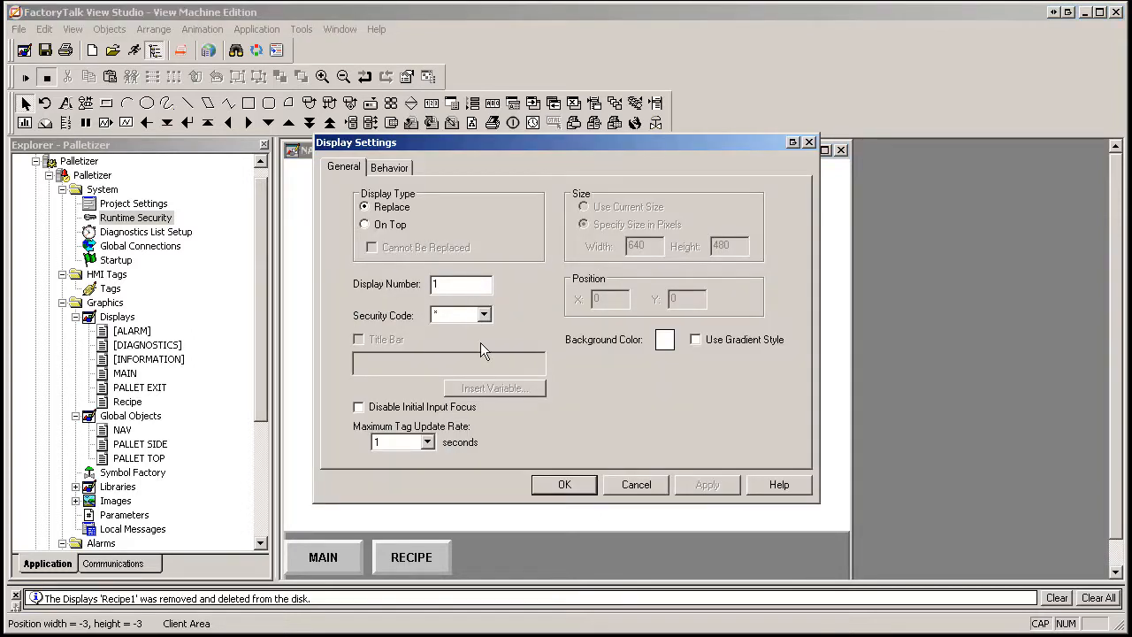
click(399, 169)
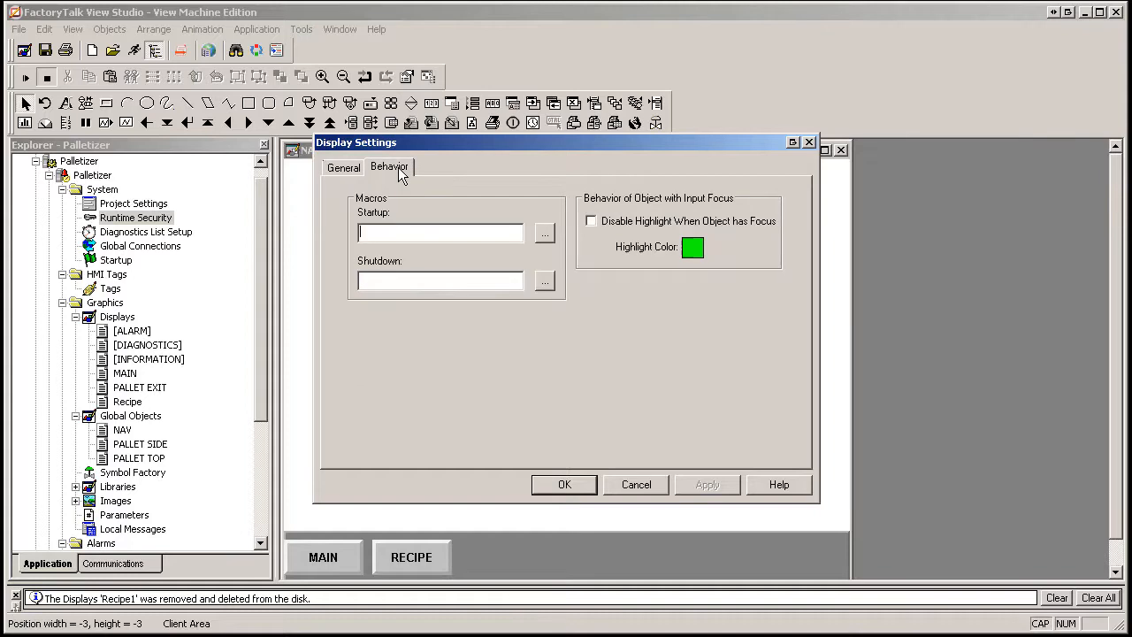
click(345, 174)
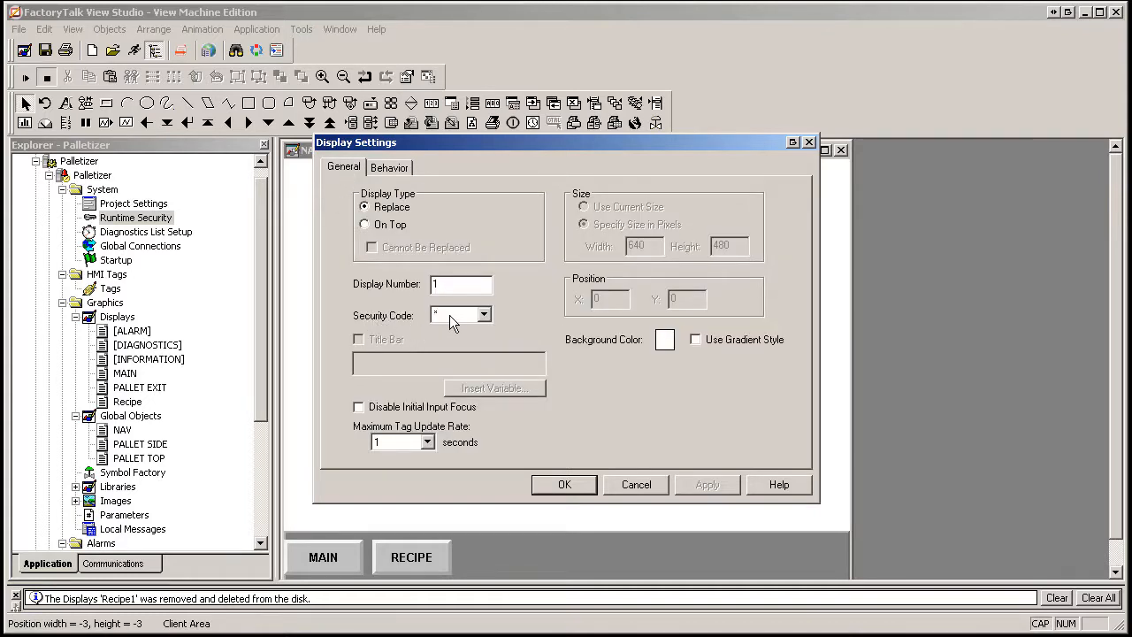
Check NAV's security code list, cancel without changes, and open the Recipe display.
click(483, 315)
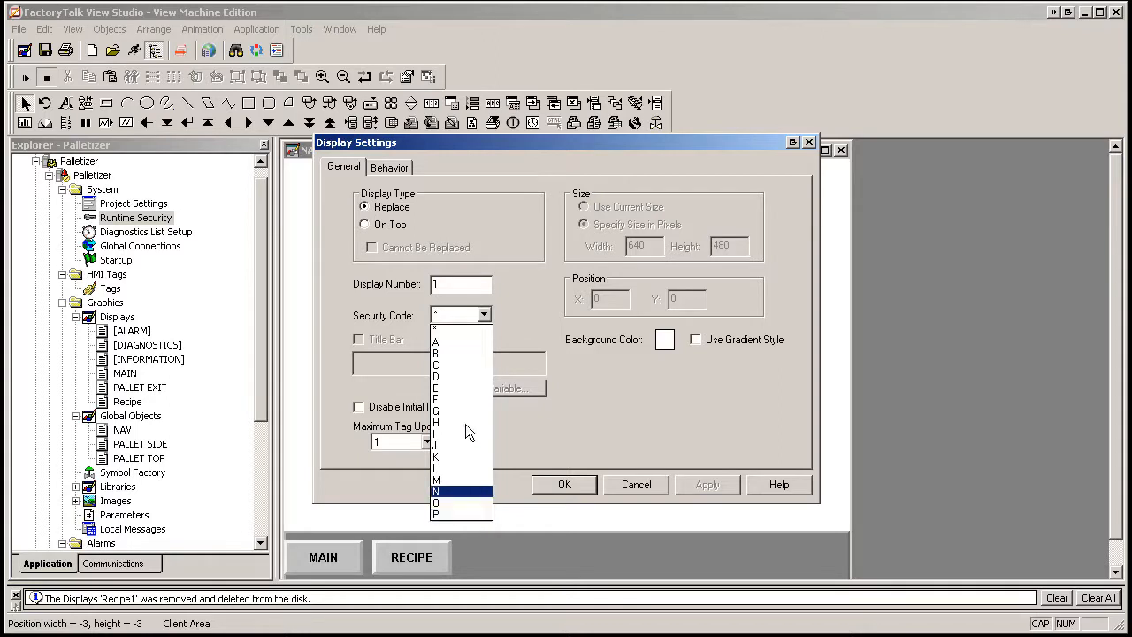
click(446, 343)
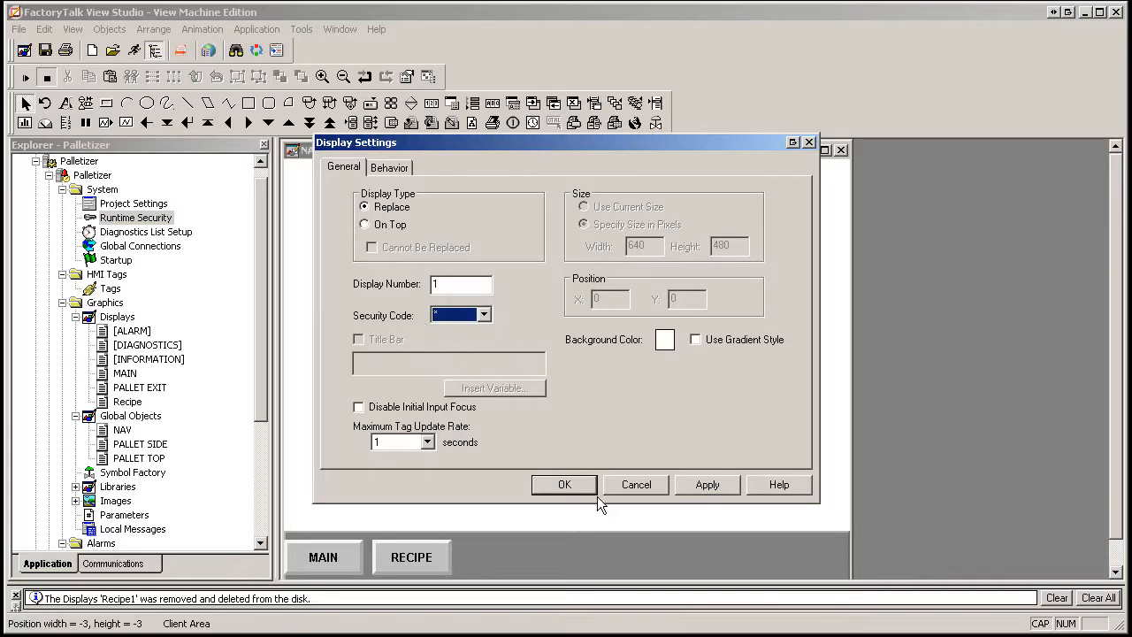
click(647, 488)
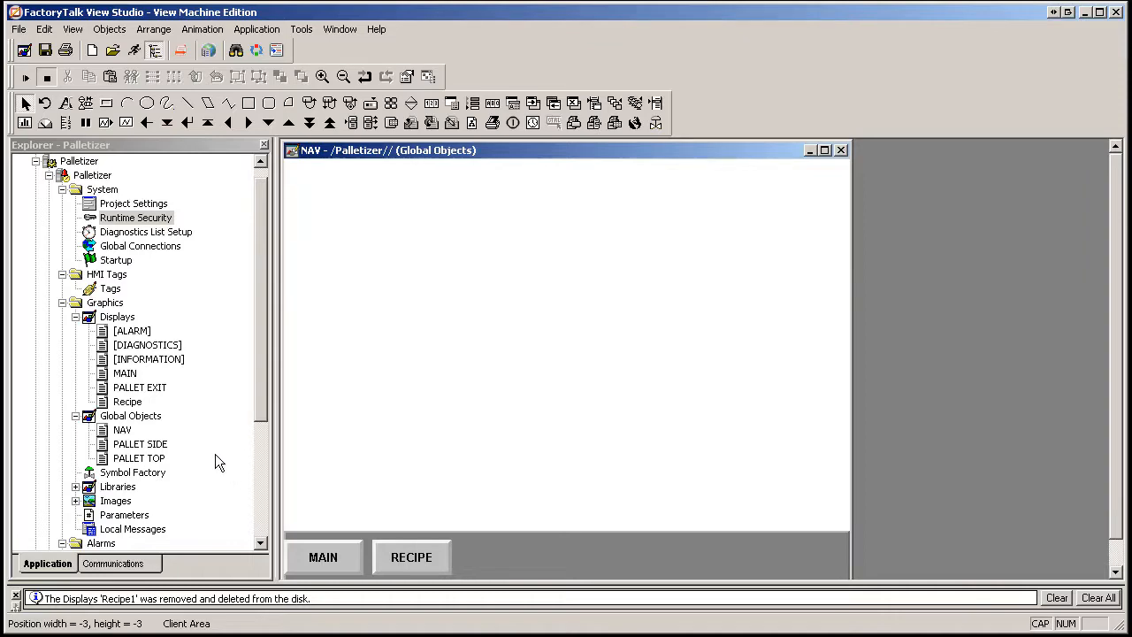
double_click(128, 401)
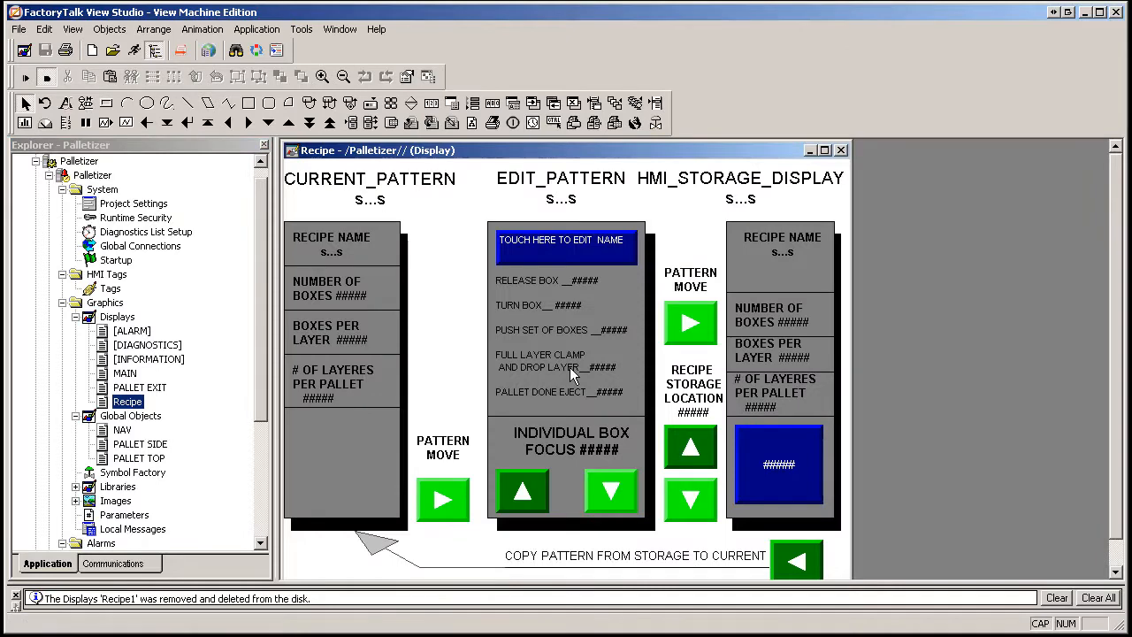
Assign security code A in the Recipe display's settings, then save and close the Recipe display.
click(447, 221)
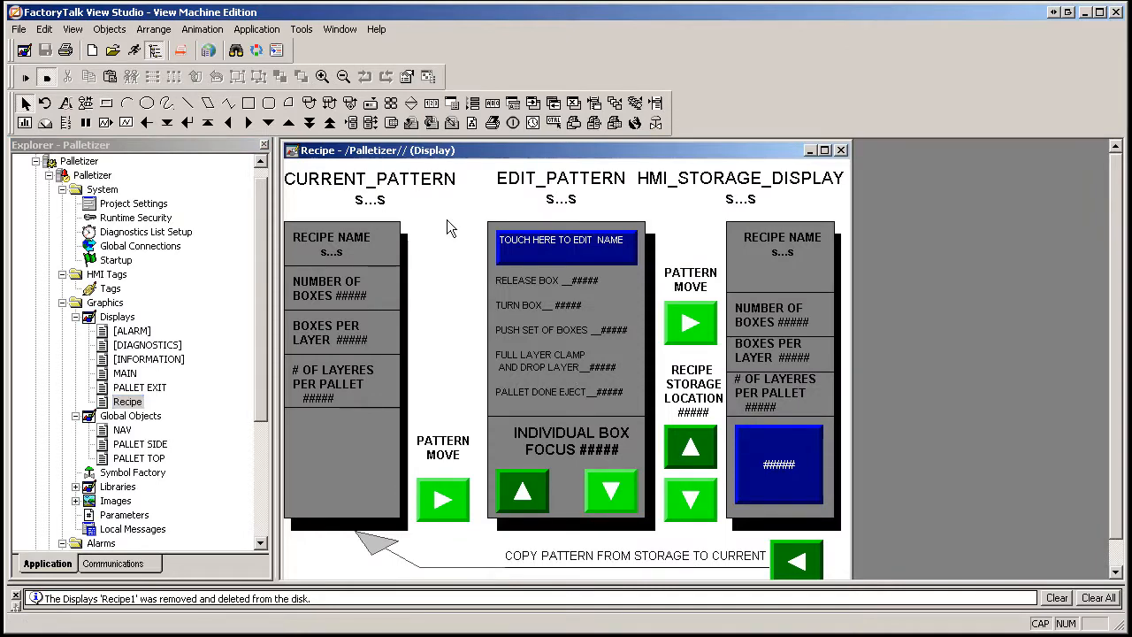
right_click(447, 228)
click(508, 229)
click(483, 317)
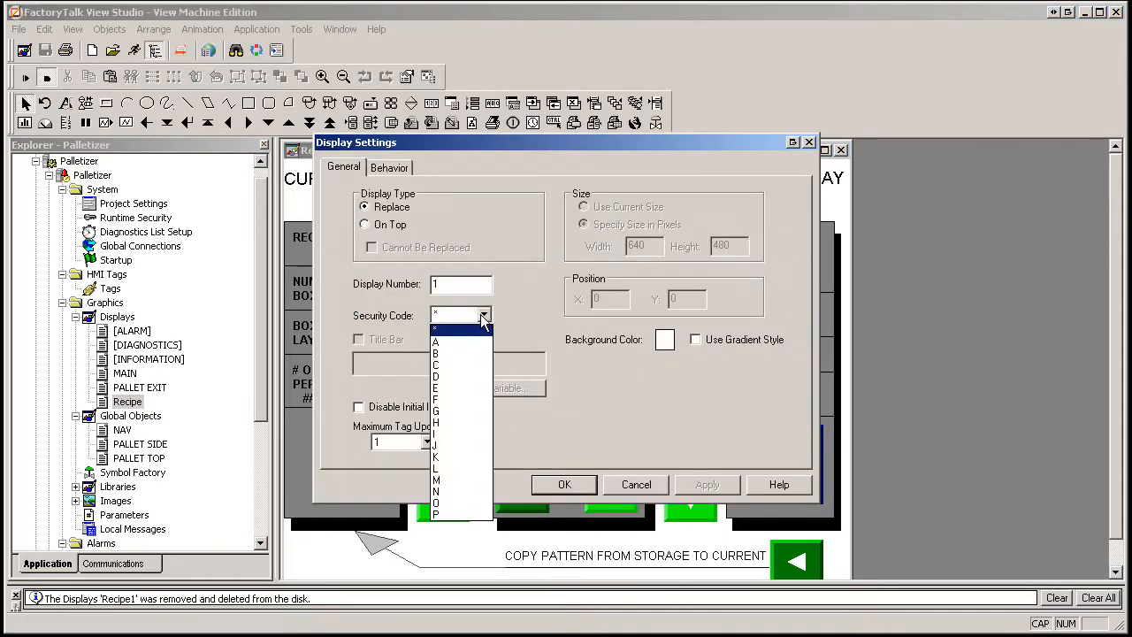
click(456, 343)
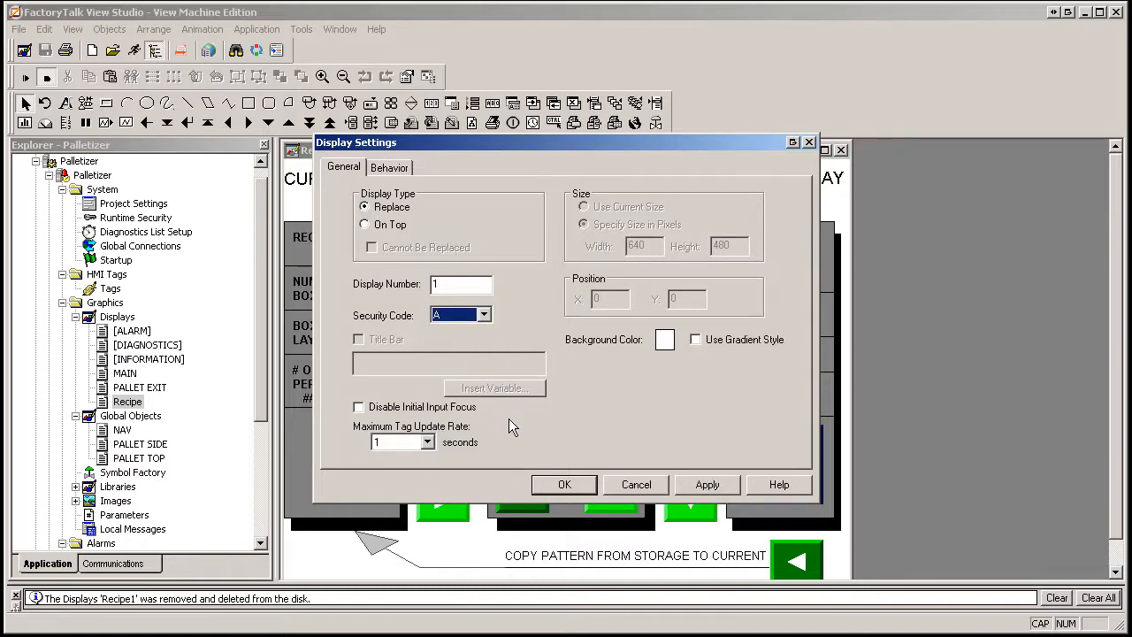
click(564, 484)
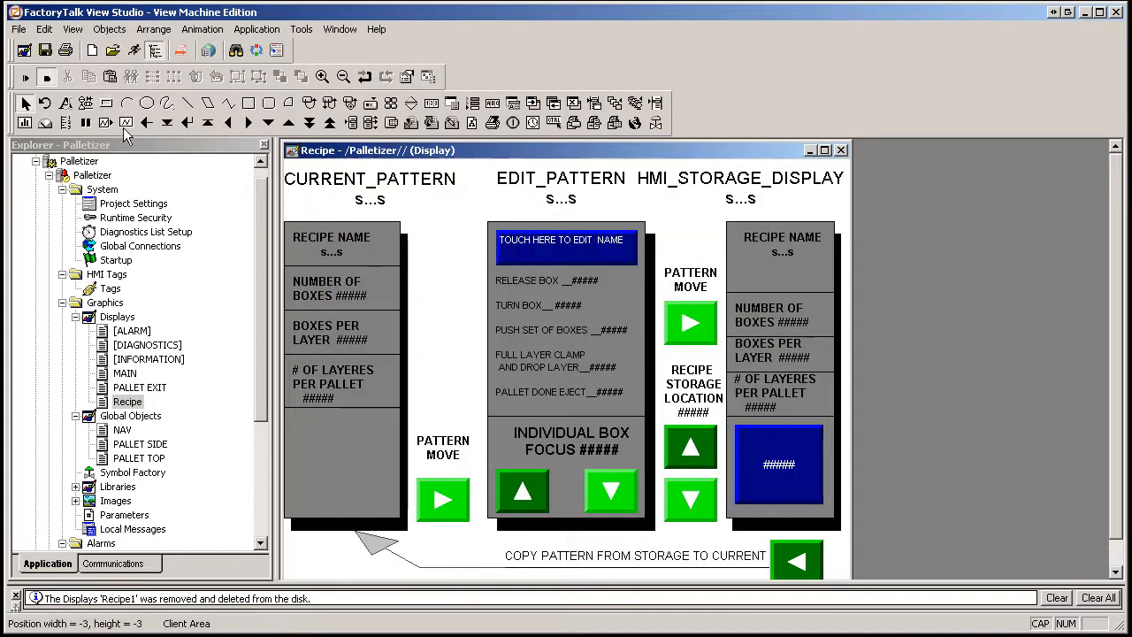
click(45, 49)
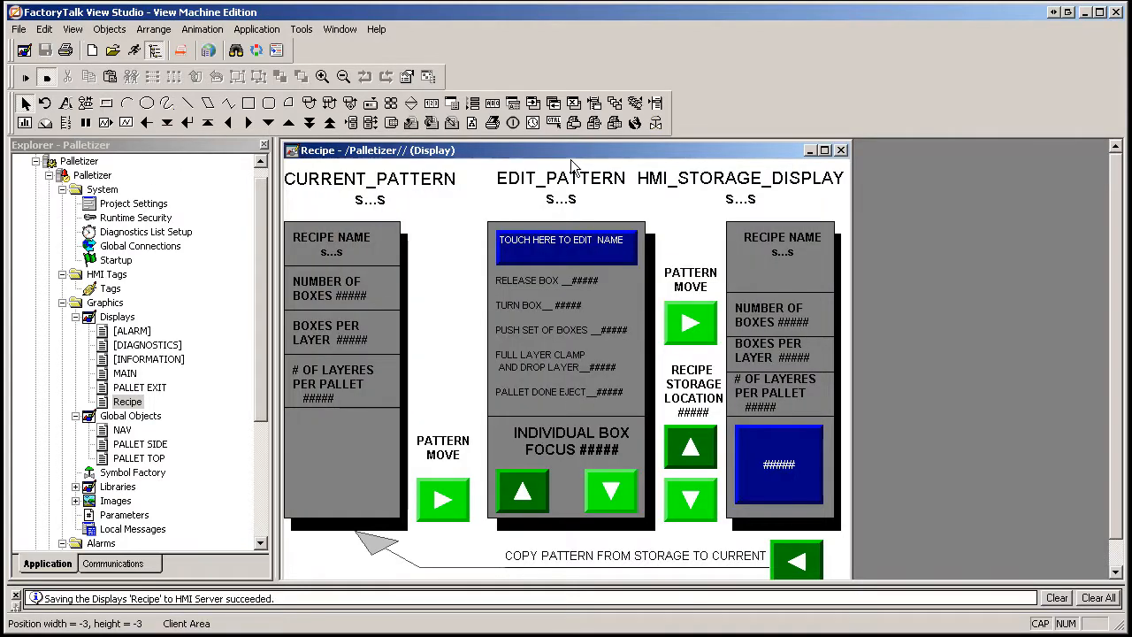
click(840, 150)
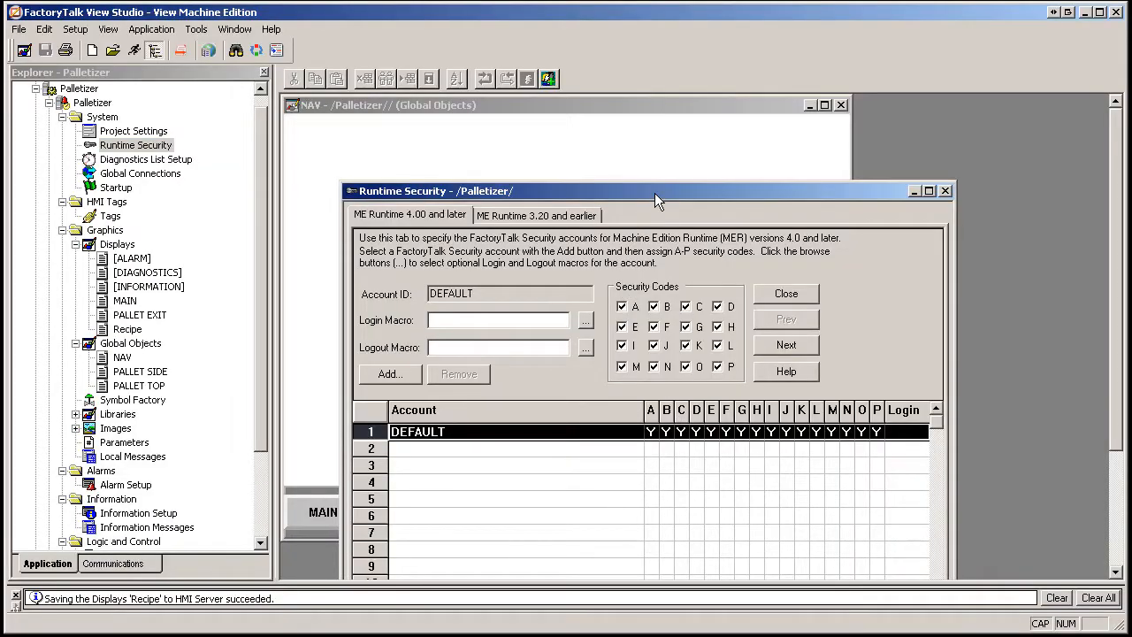
Remove code A from the DEFAULT account, accept the change, and start adding a new account.
drag(654, 192, 614, 112)
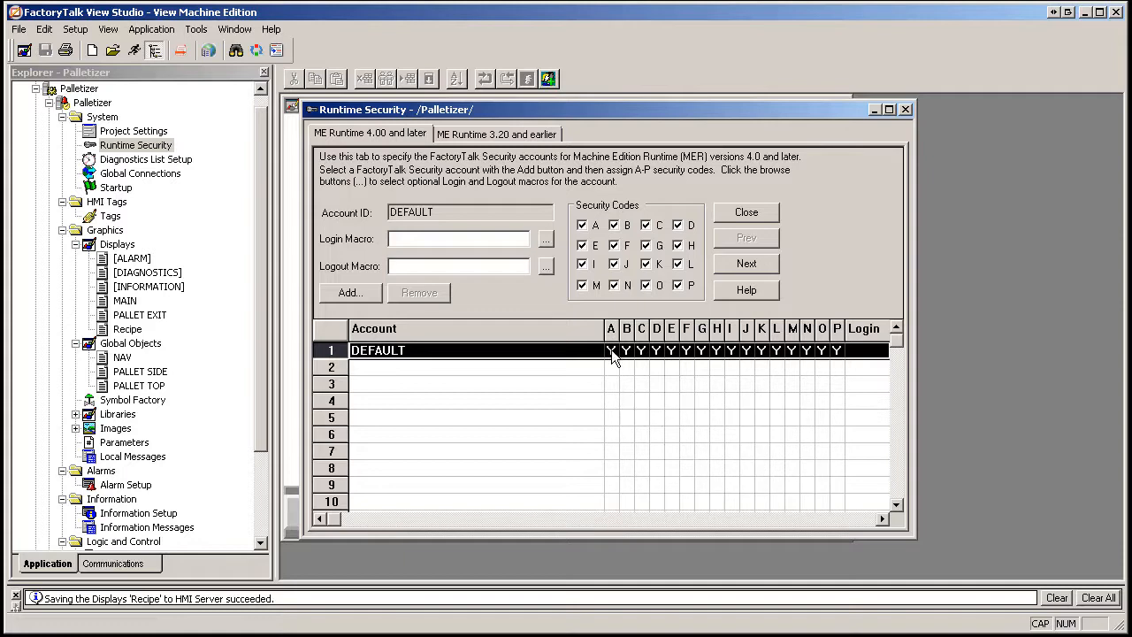
click(582, 226)
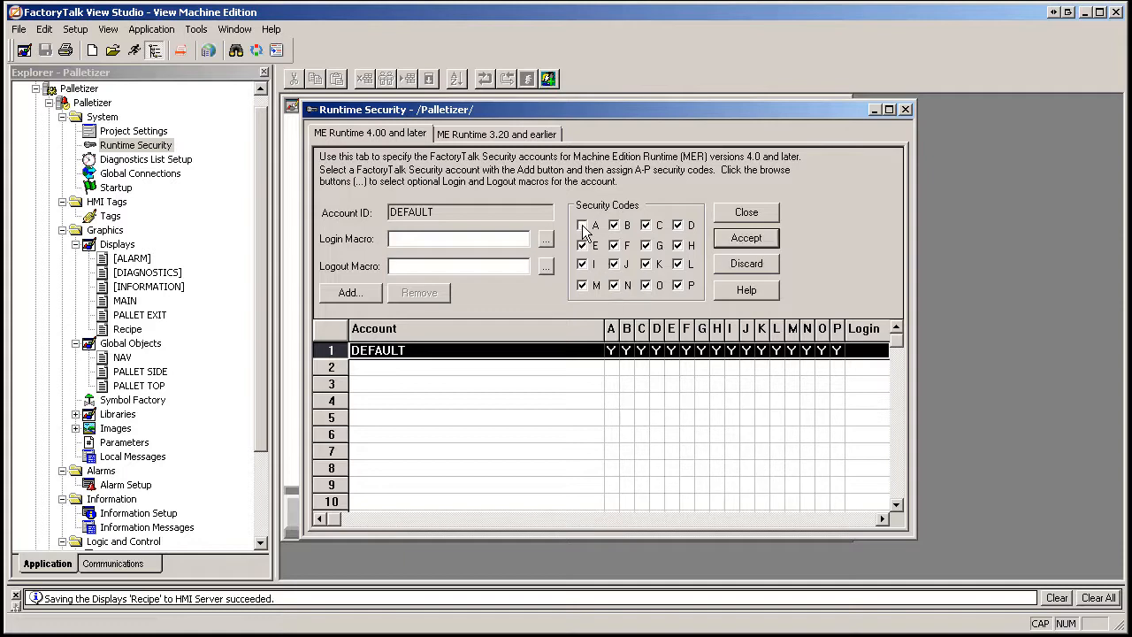
click(756, 241)
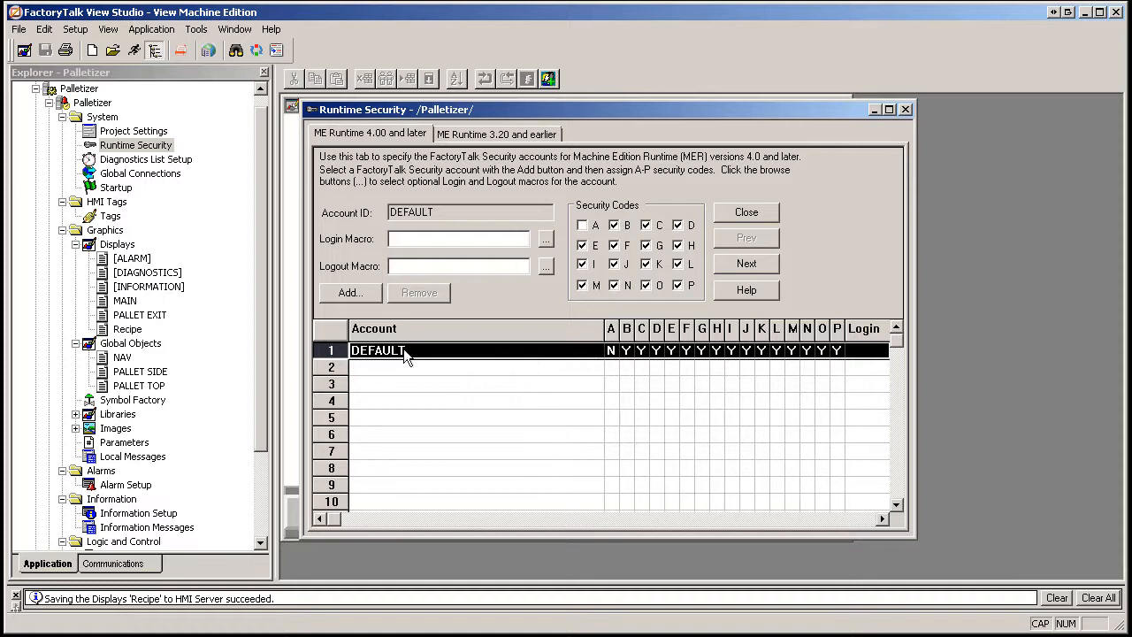
click(349, 295)
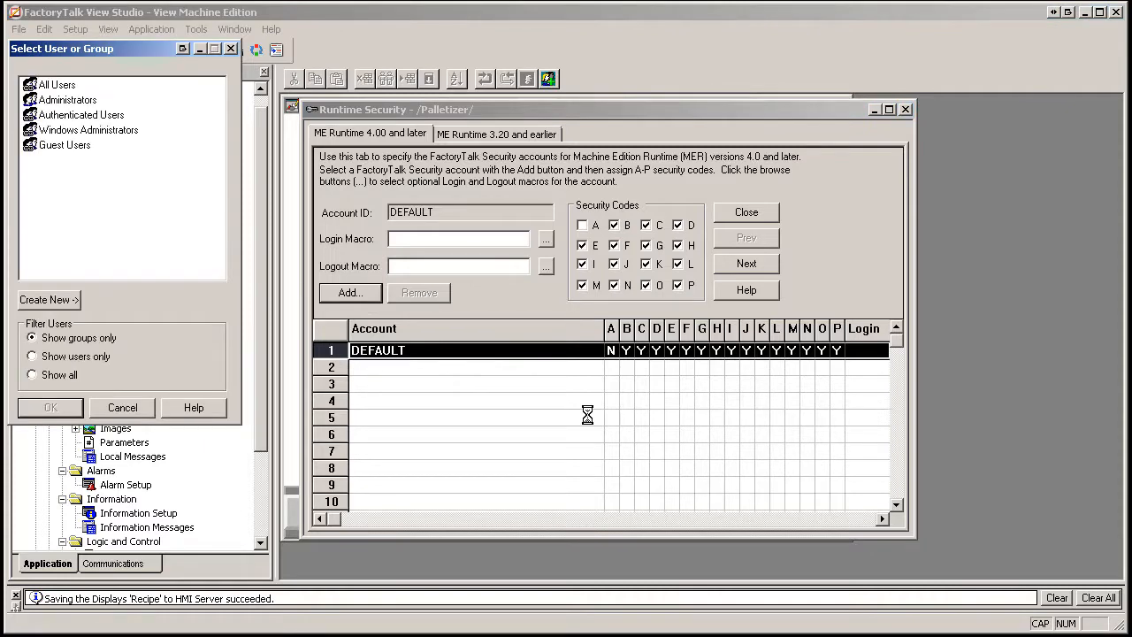
Move the Select User or Group dialog aside and begin a new FactoryTalk user.
drag(113, 46, 110, 76)
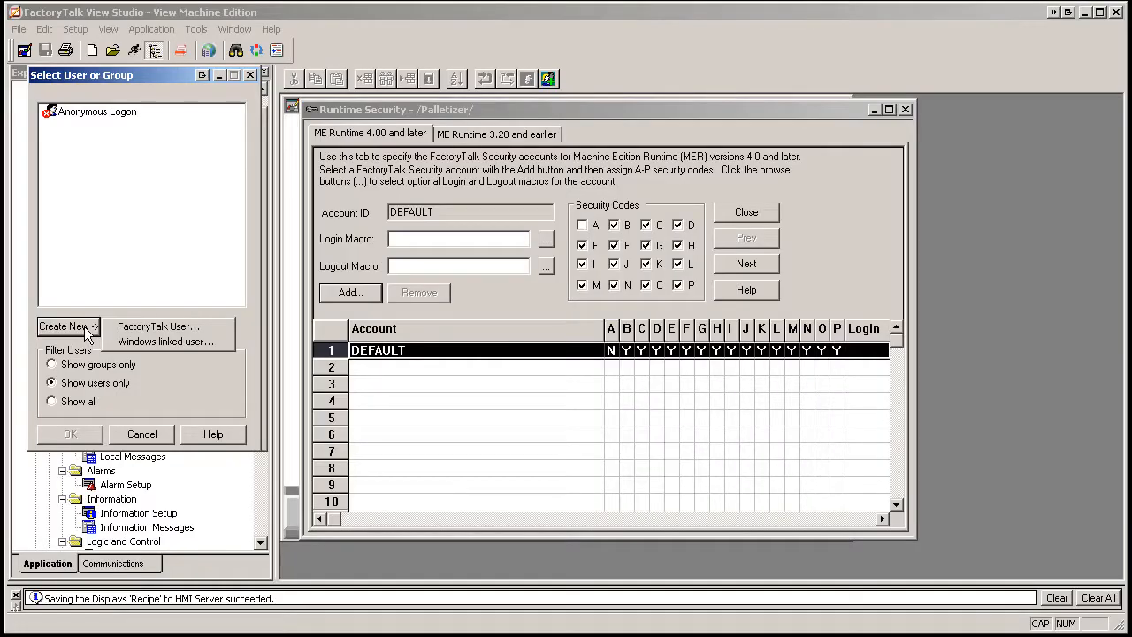
click(139, 327)
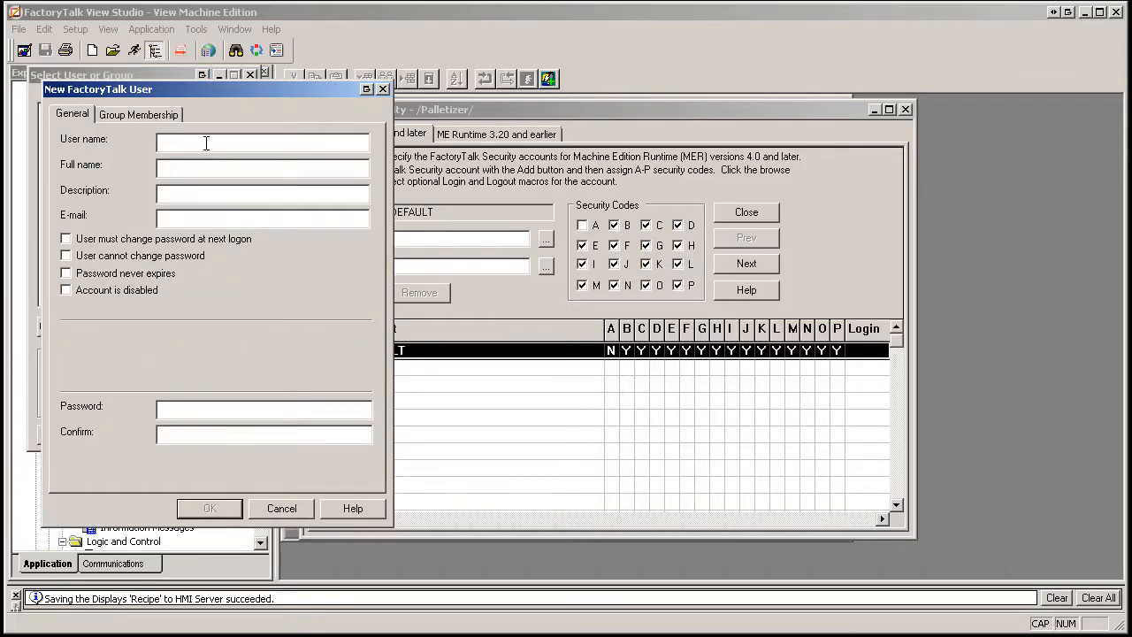
Create user ADMIN with a confirmed password that never expires and cannot be changed by the user.
text(ADMIN)
click(66, 256)
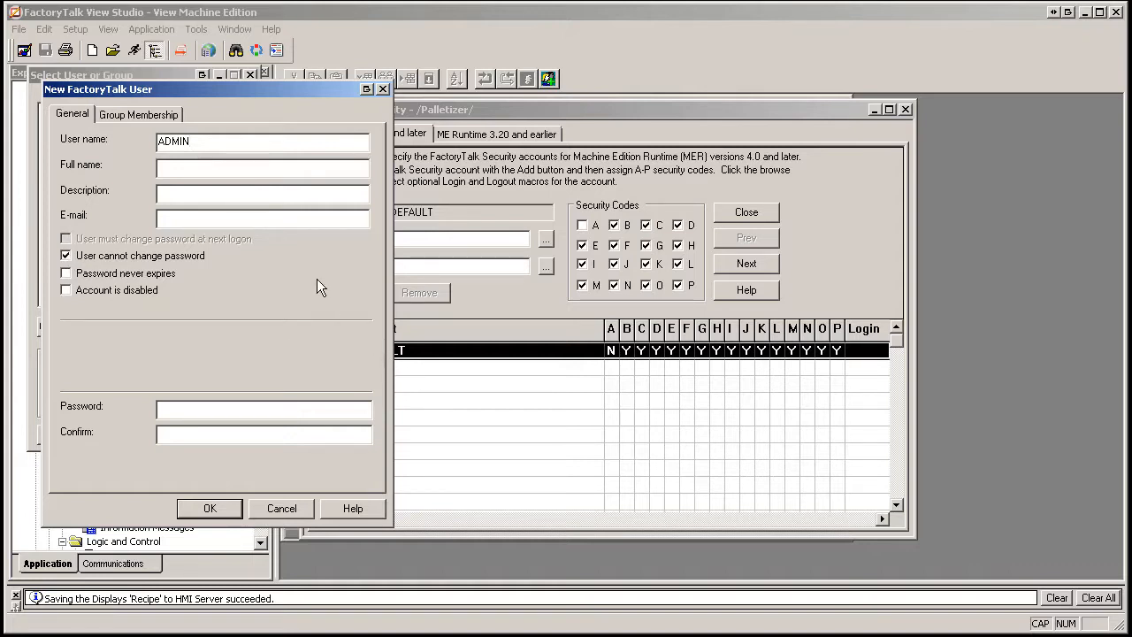
click(66, 274)
click(200, 408)
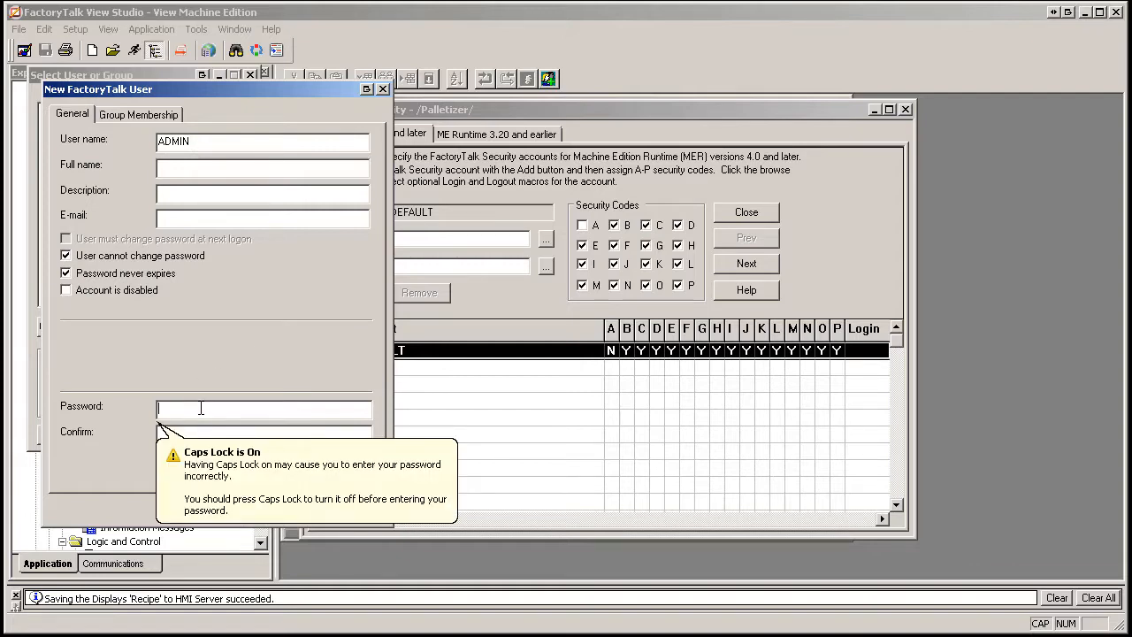
text(1234)
click(190, 434)
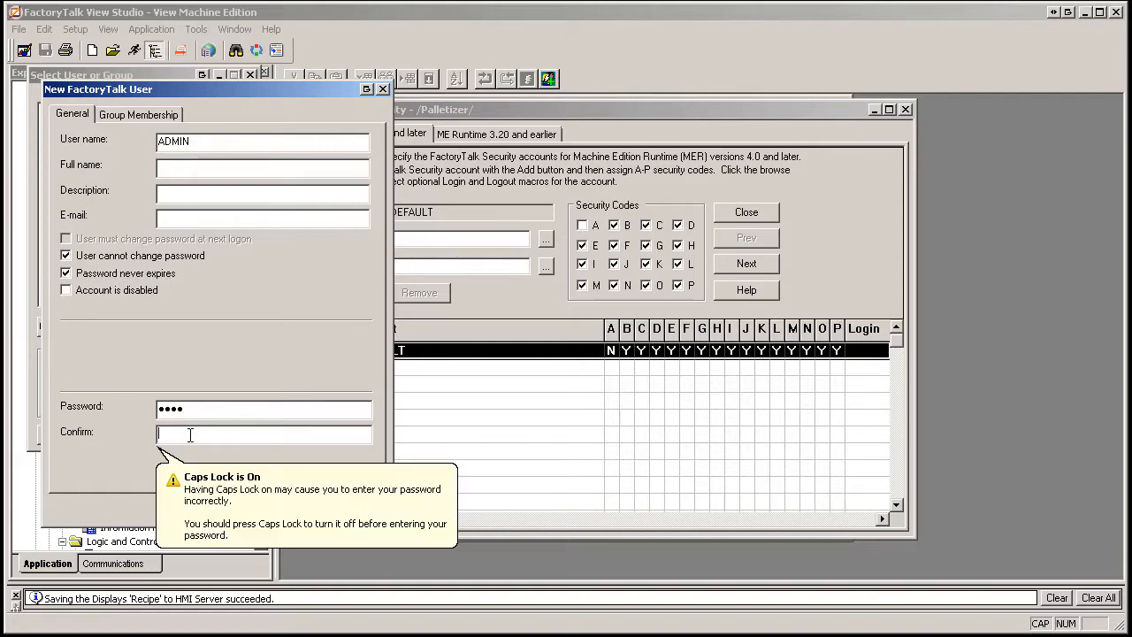
text(1234)
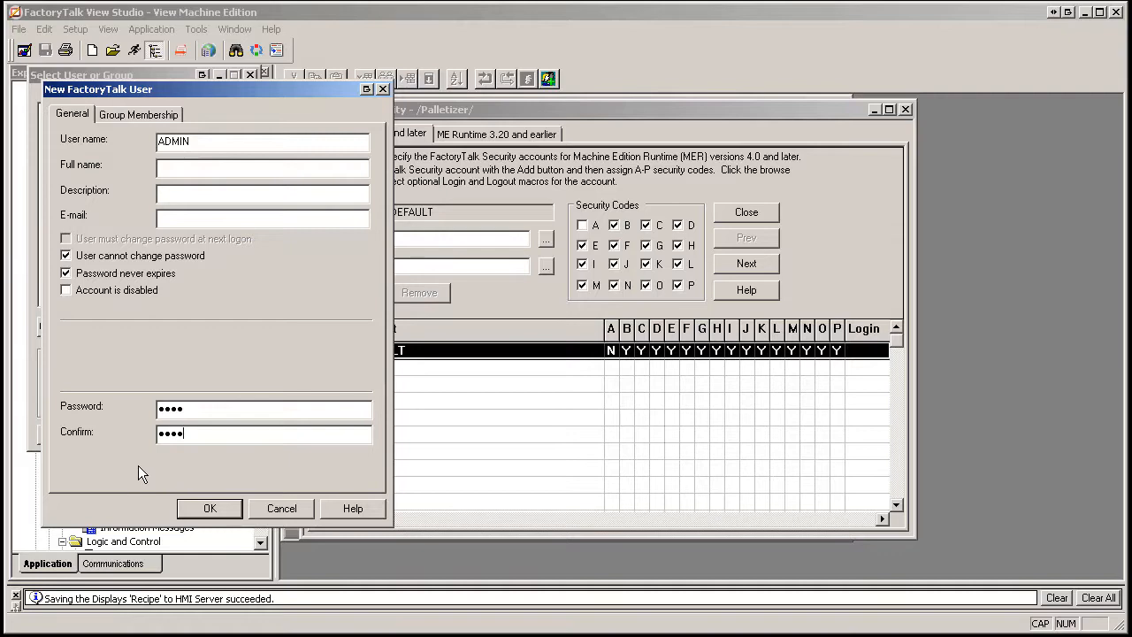
click(209, 510)
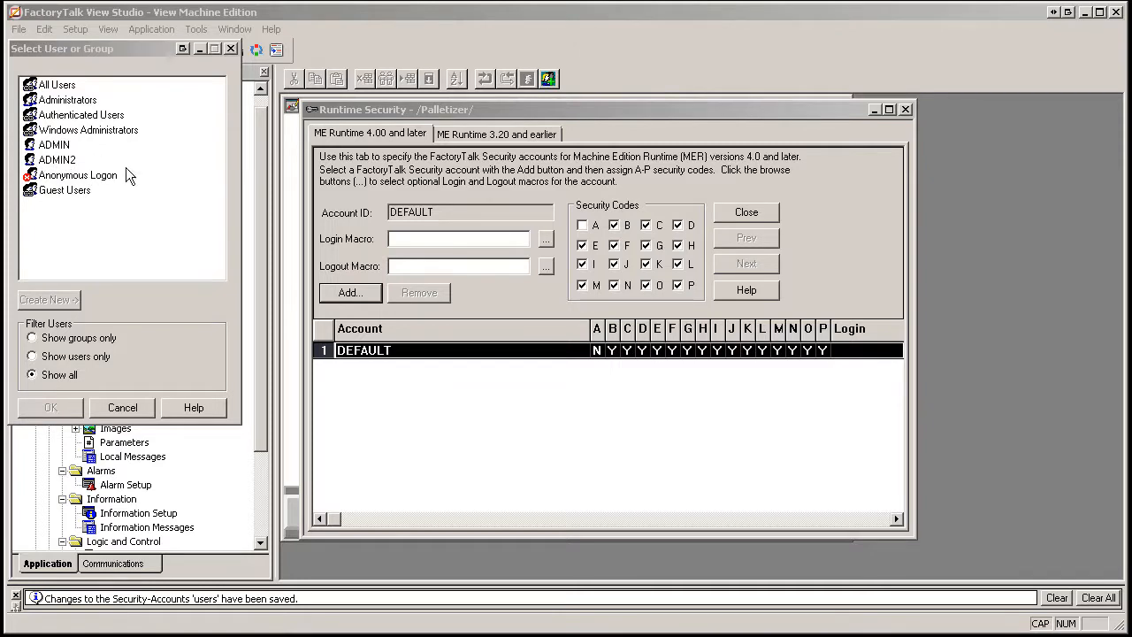
Add the ADMIN user to Runtime Security and select its row, showing codes A–P granted.
click(52, 146)
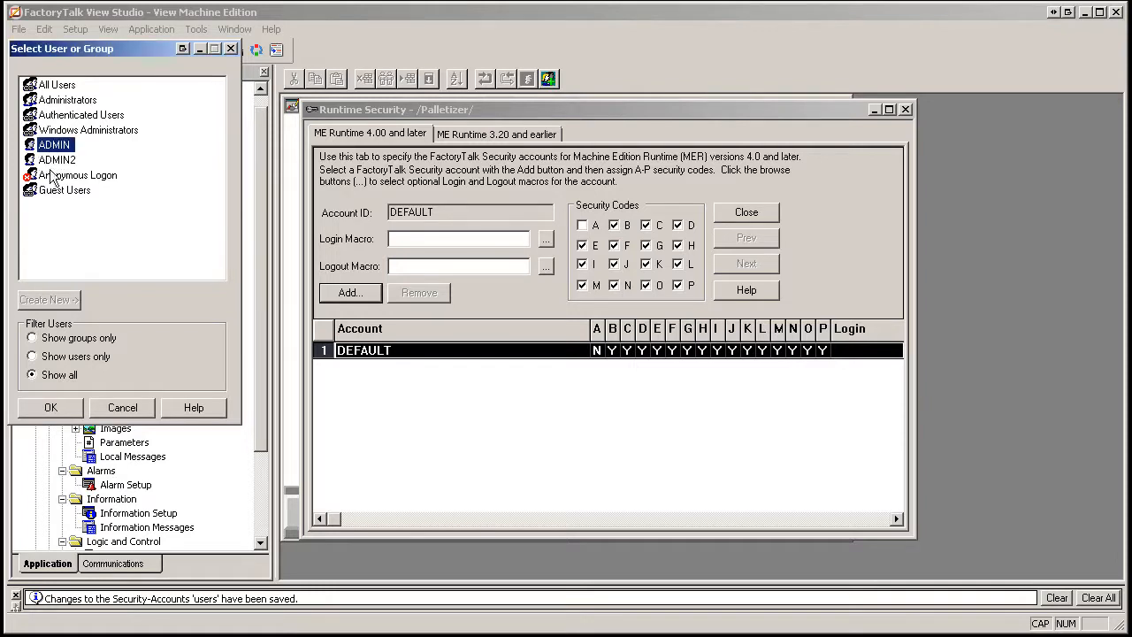
click(53, 408)
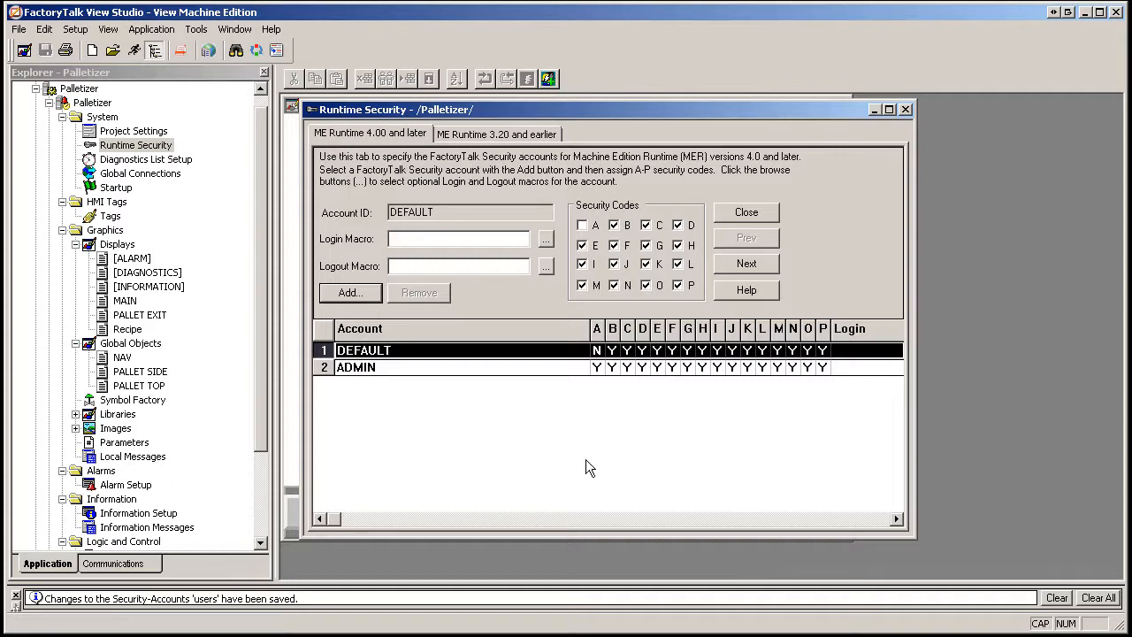
click(380, 368)
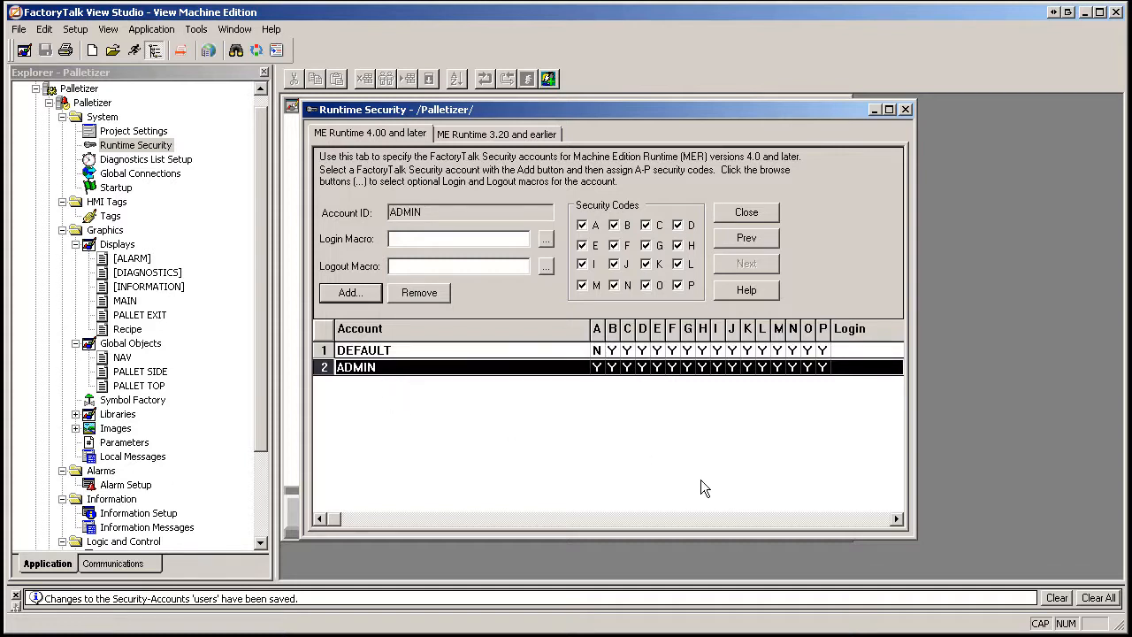
Accept ADMIN's full A–P security codes and close Runtime Security, declining the save prompt.
click(545, 245)
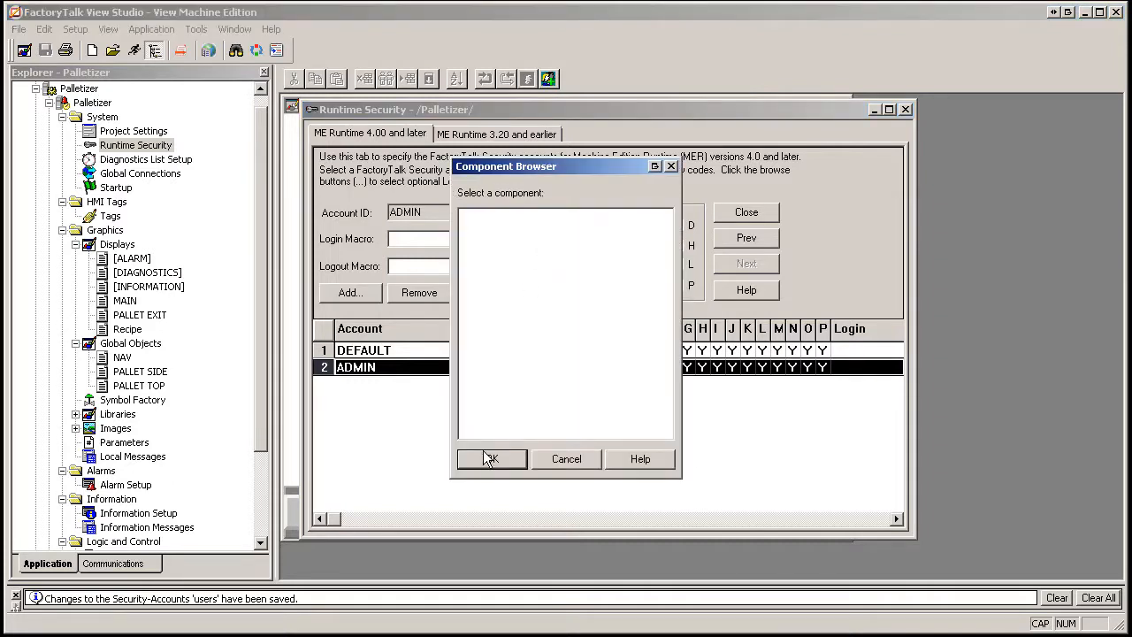
click(488, 458)
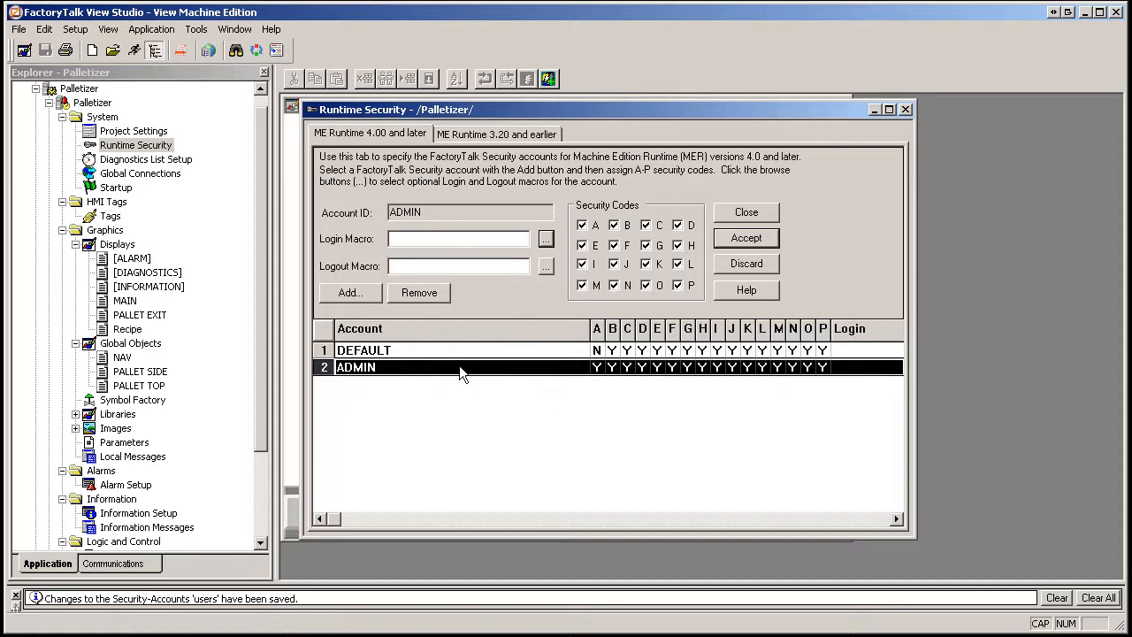
click(765, 214)
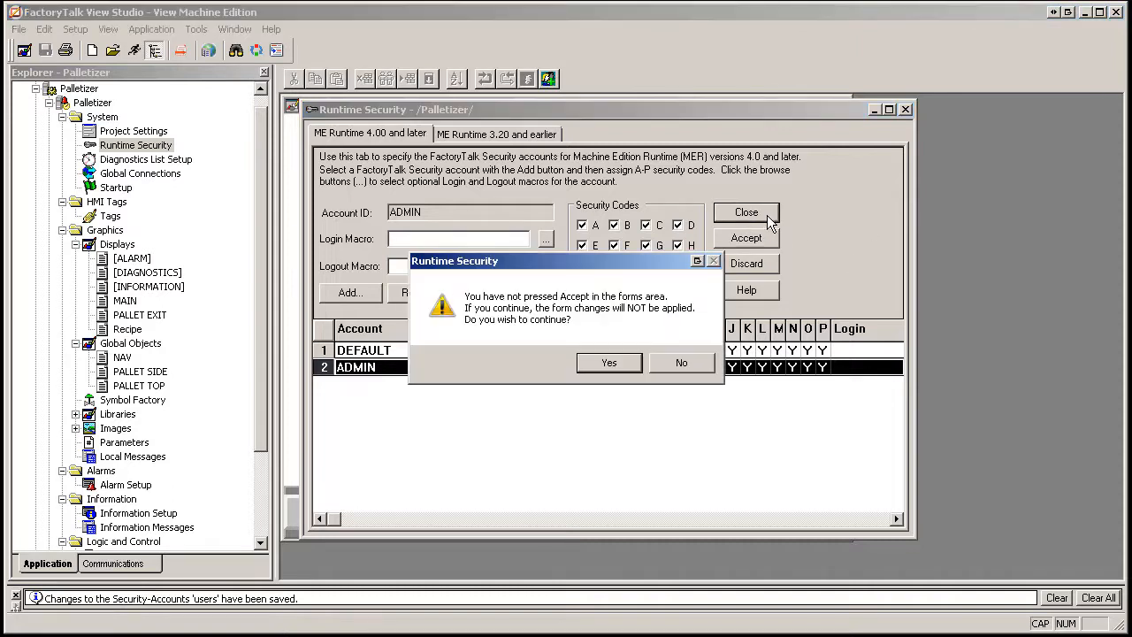
click(682, 364)
click(758, 240)
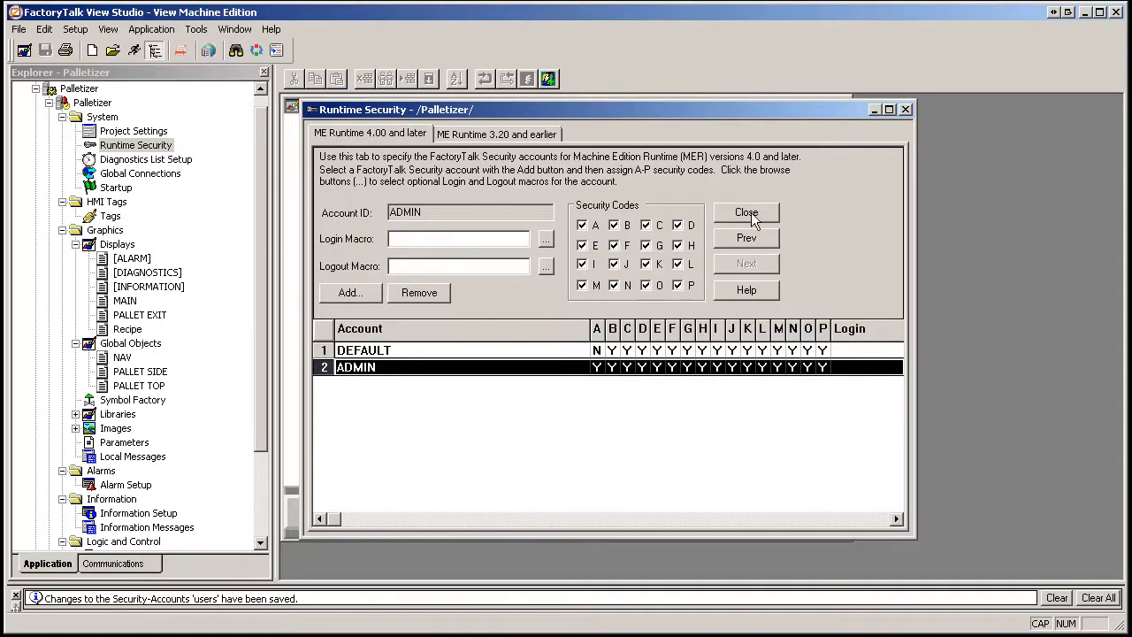
click(750, 213)
click(594, 361)
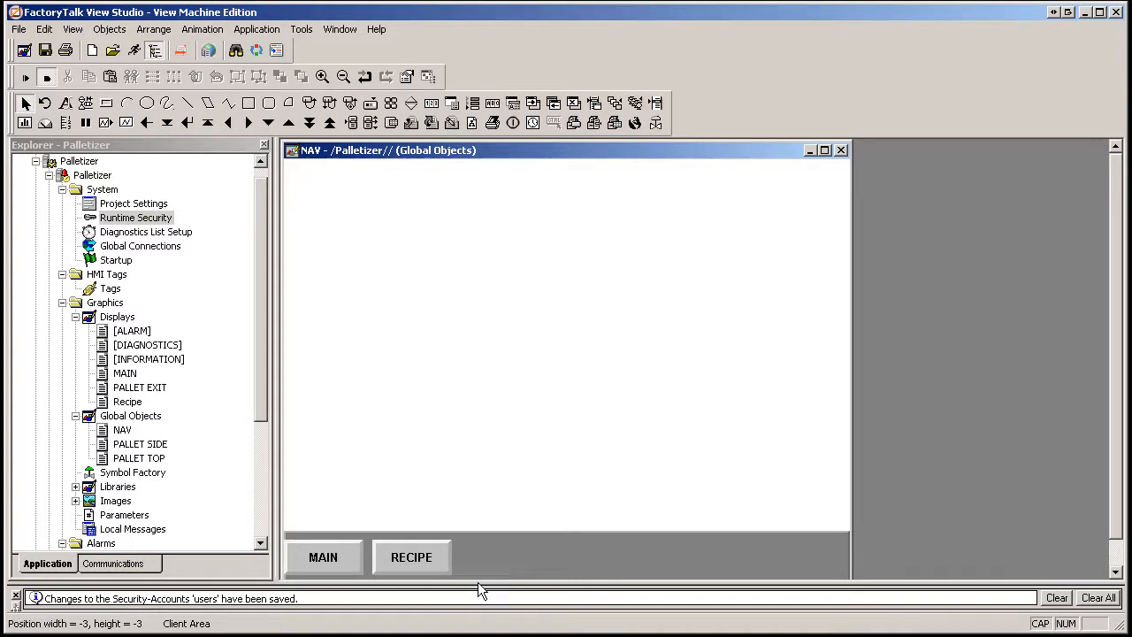
double_click(131, 402)
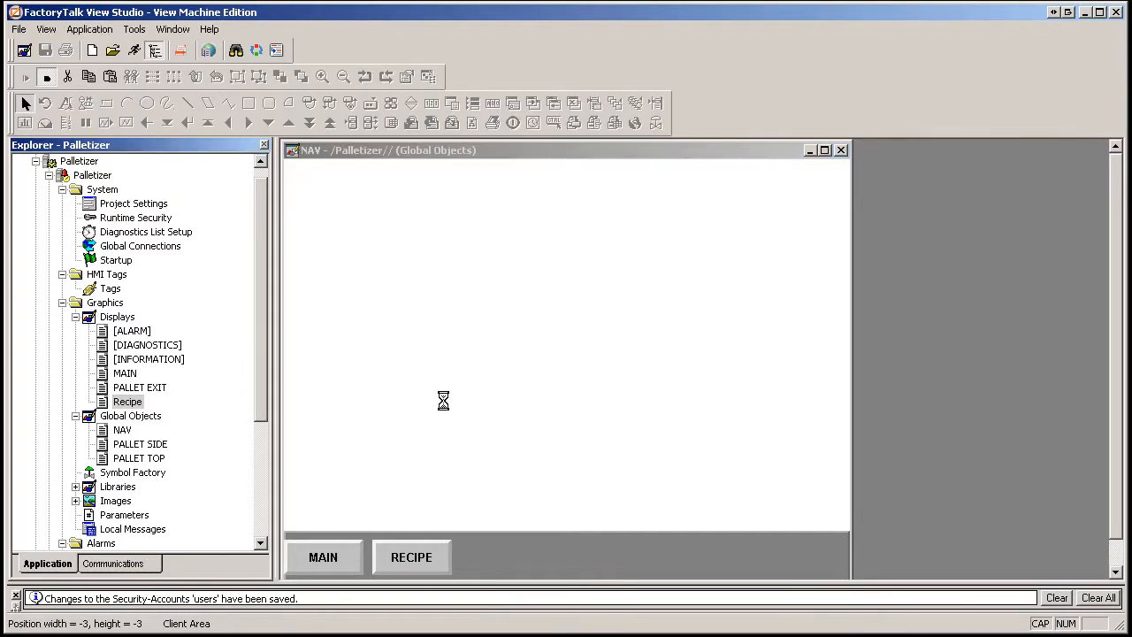
right_click(437, 320)
click(464, 325)
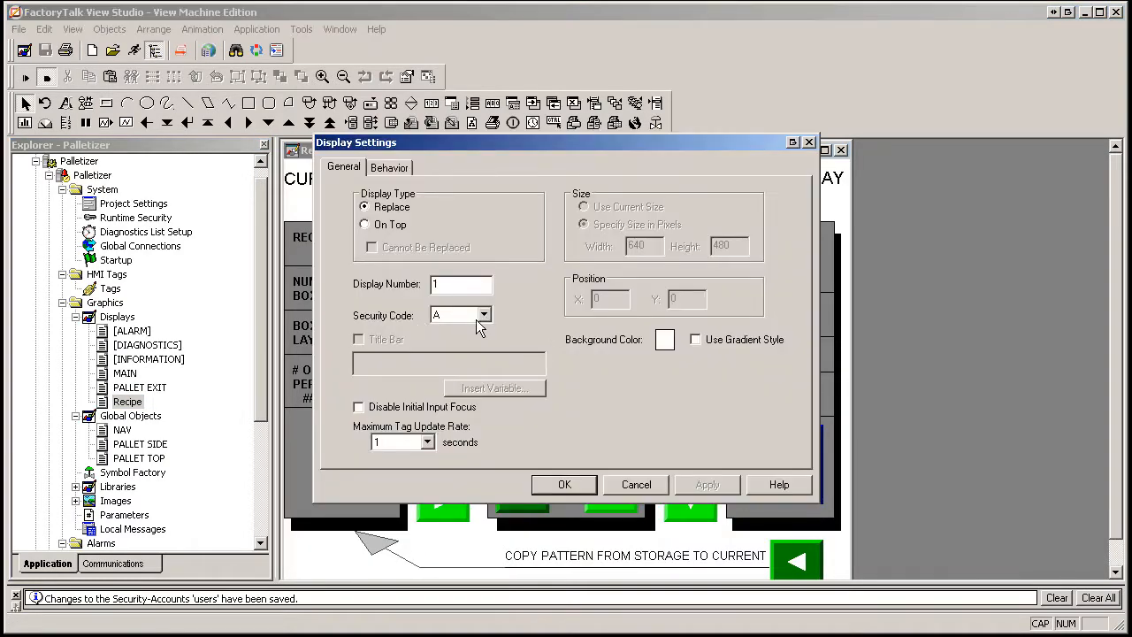
click(656, 484)
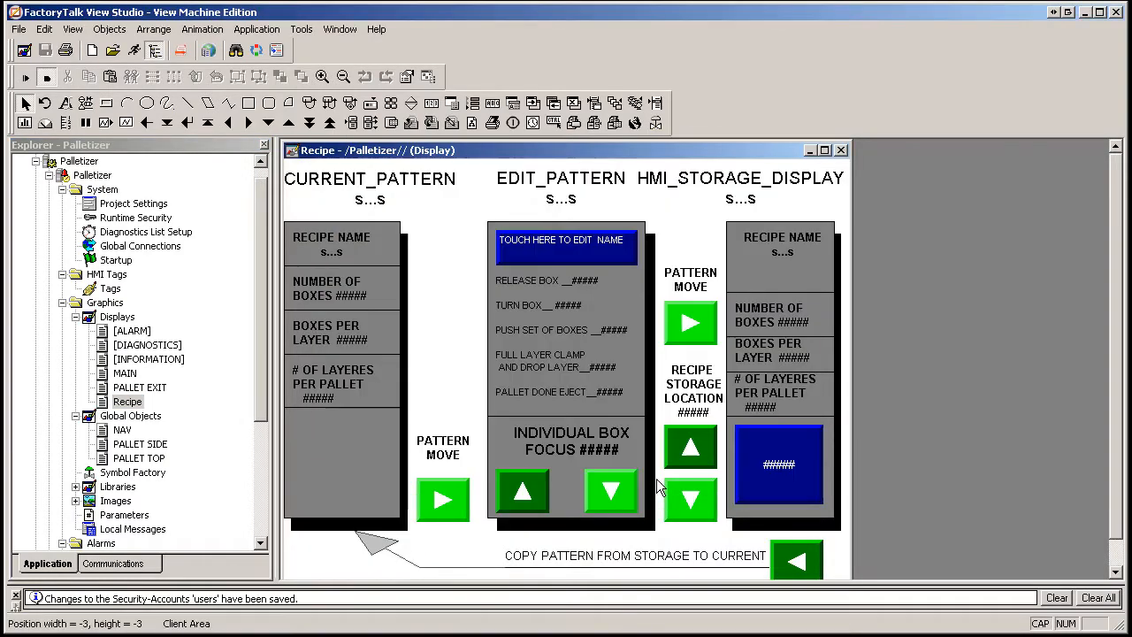
click(841, 150)
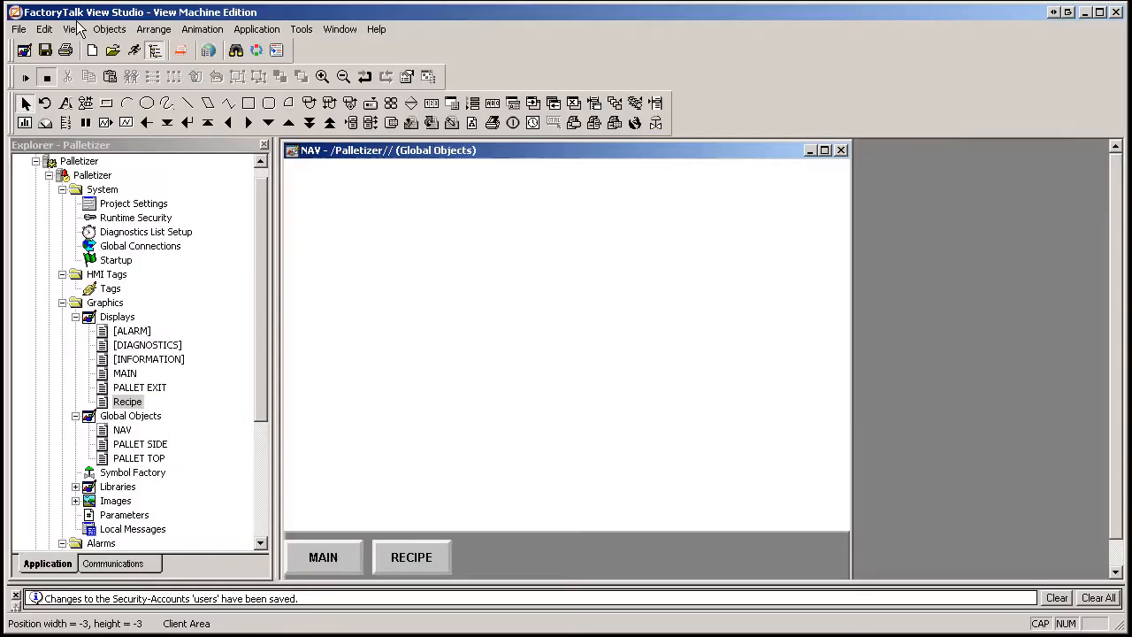
Place a User Management Login button on NAV beside RECIPE.
click(110, 30)
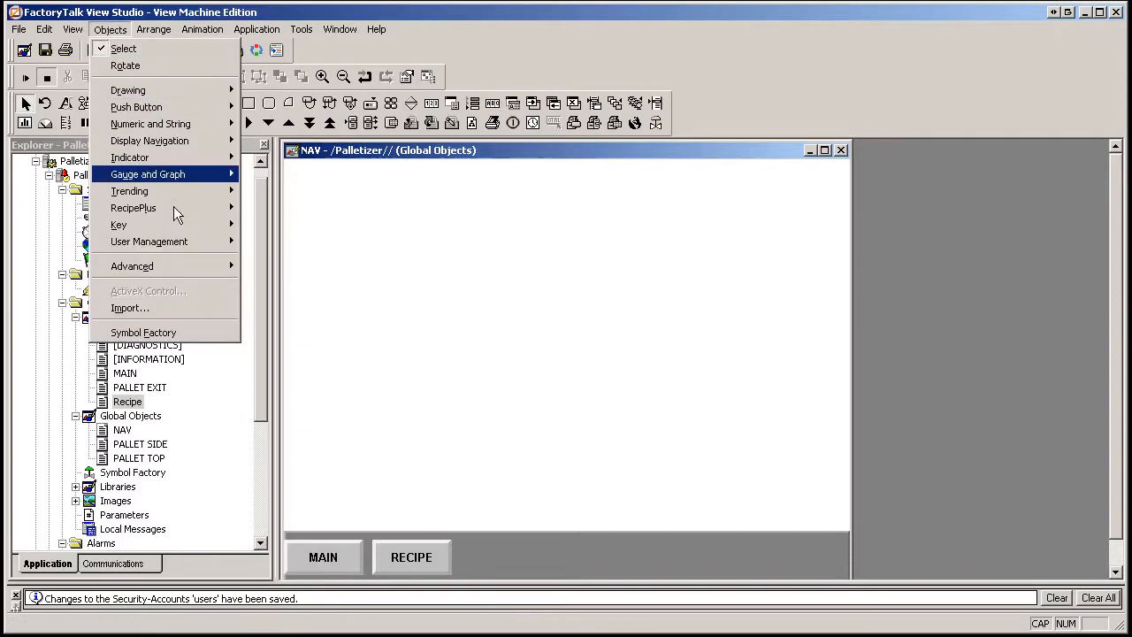
mouse_move(176, 243)
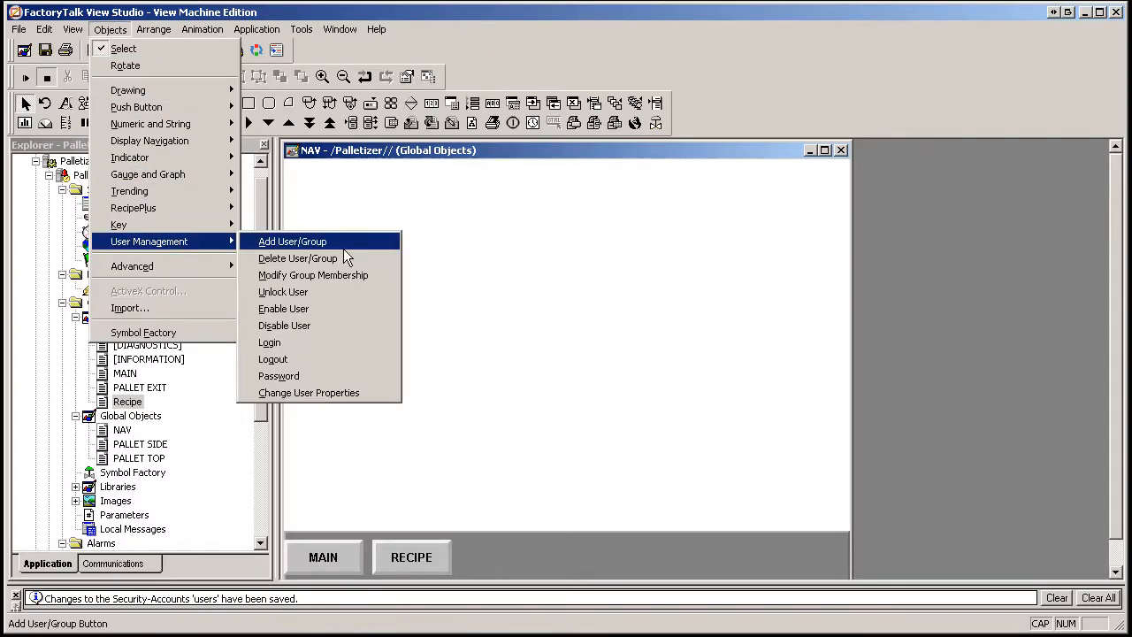
click(312, 344)
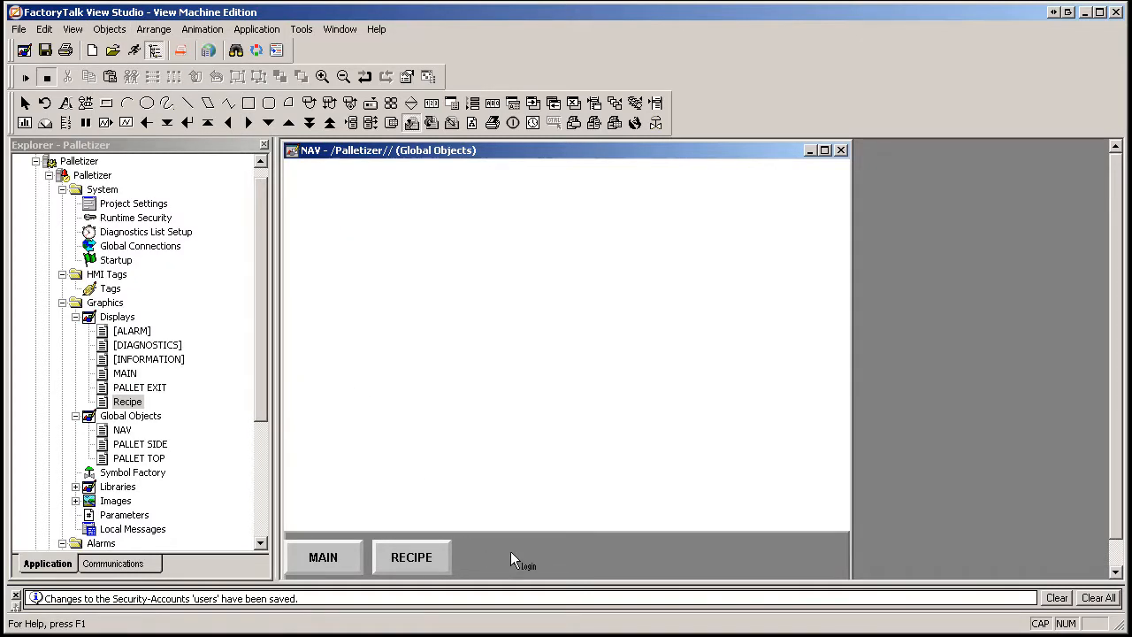
drag(530, 571, 461, 540)
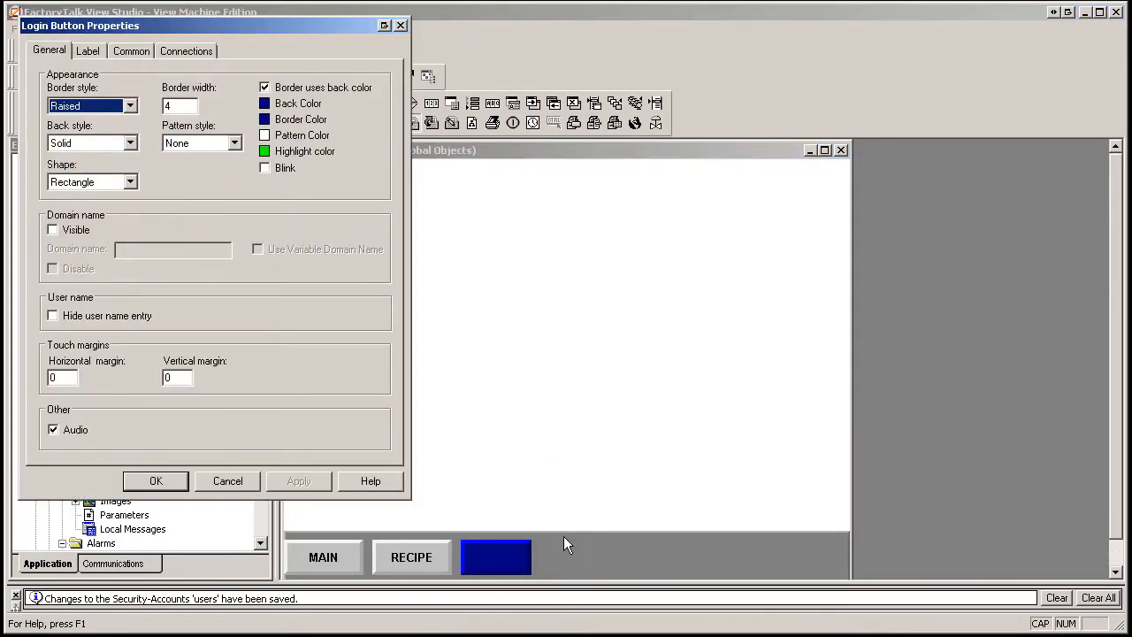
Give the login button a grey background and the caption LOGIN.
click(267, 108)
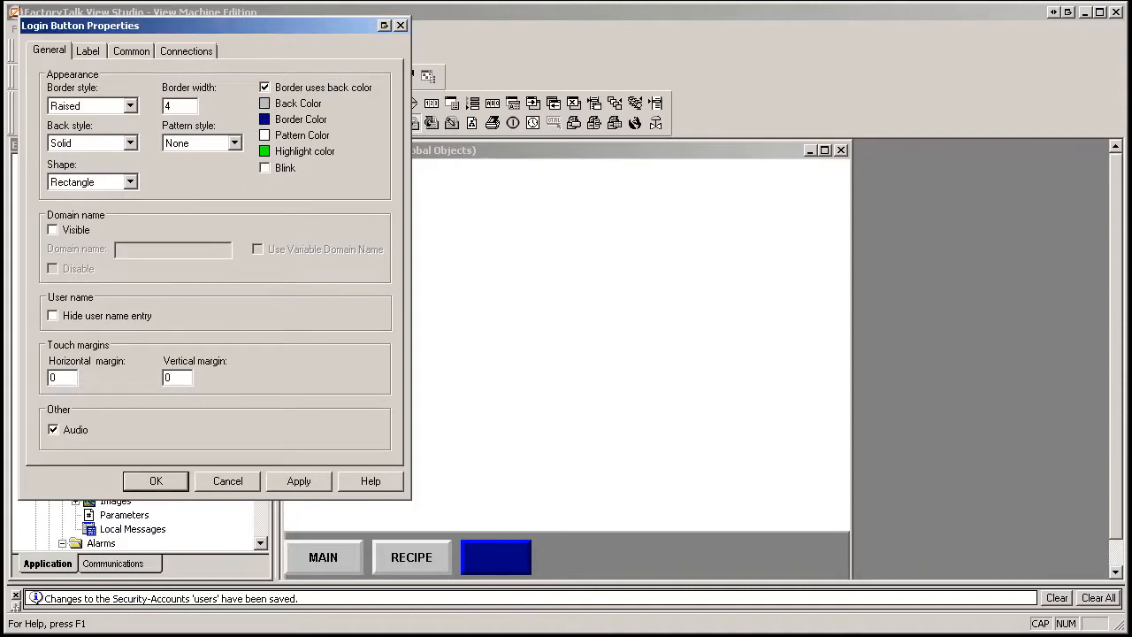
click(301, 483)
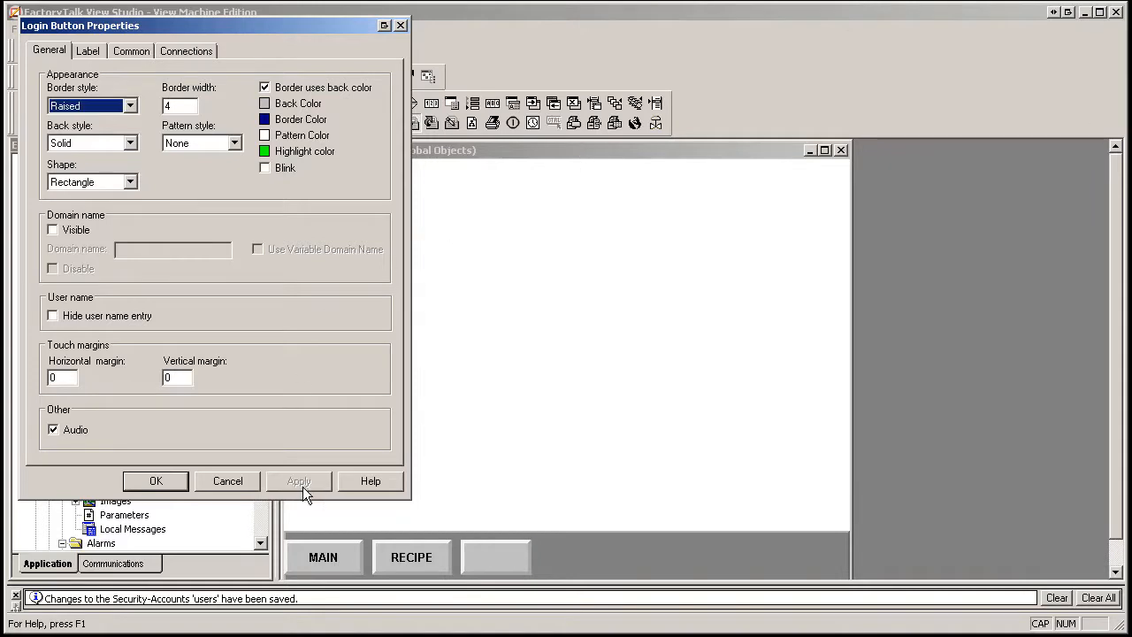
click(88, 50)
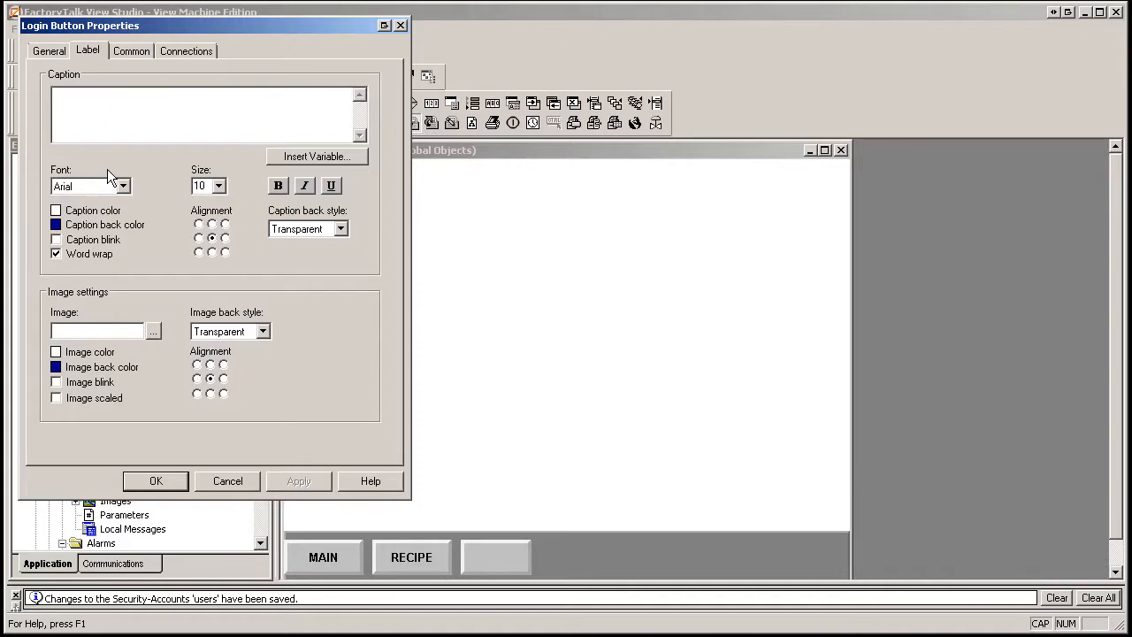
text(LOGIN)
click(298, 485)
Make the LOGIN caption black and bold, then confirm the button properties.
click(55, 211)
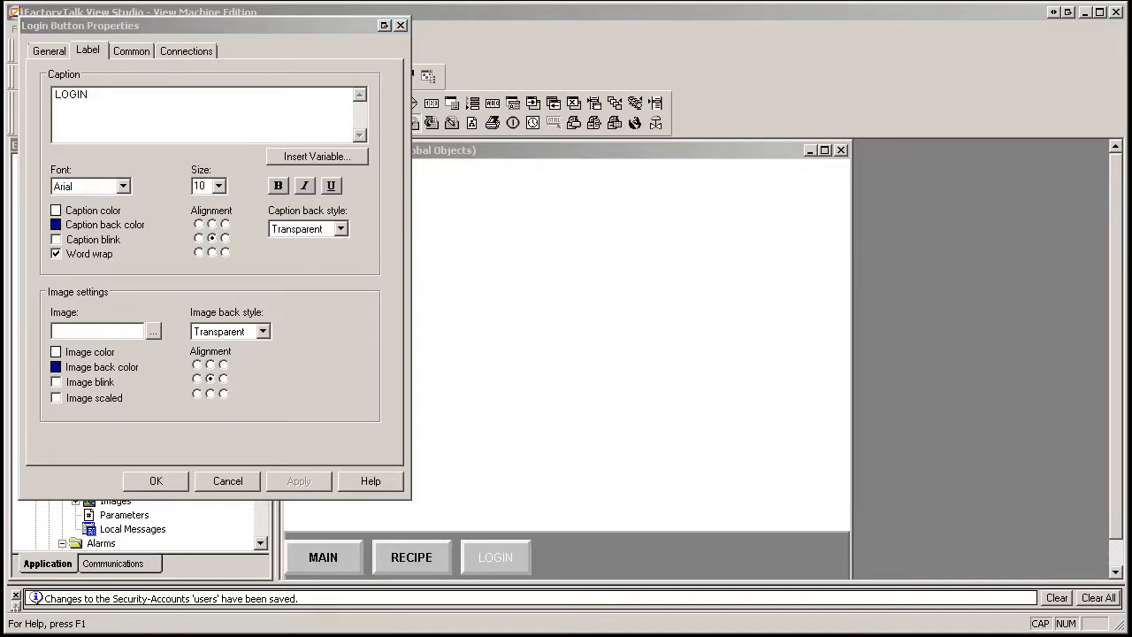
click(860, 142)
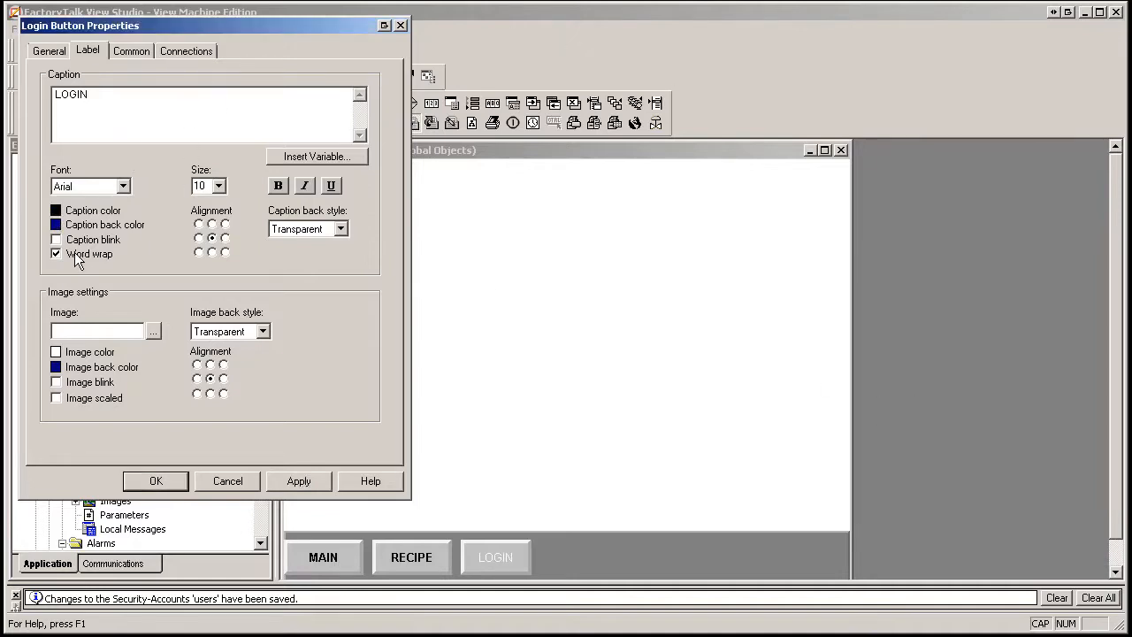
click(278, 185)
click(298, 481)
click(155, 481)
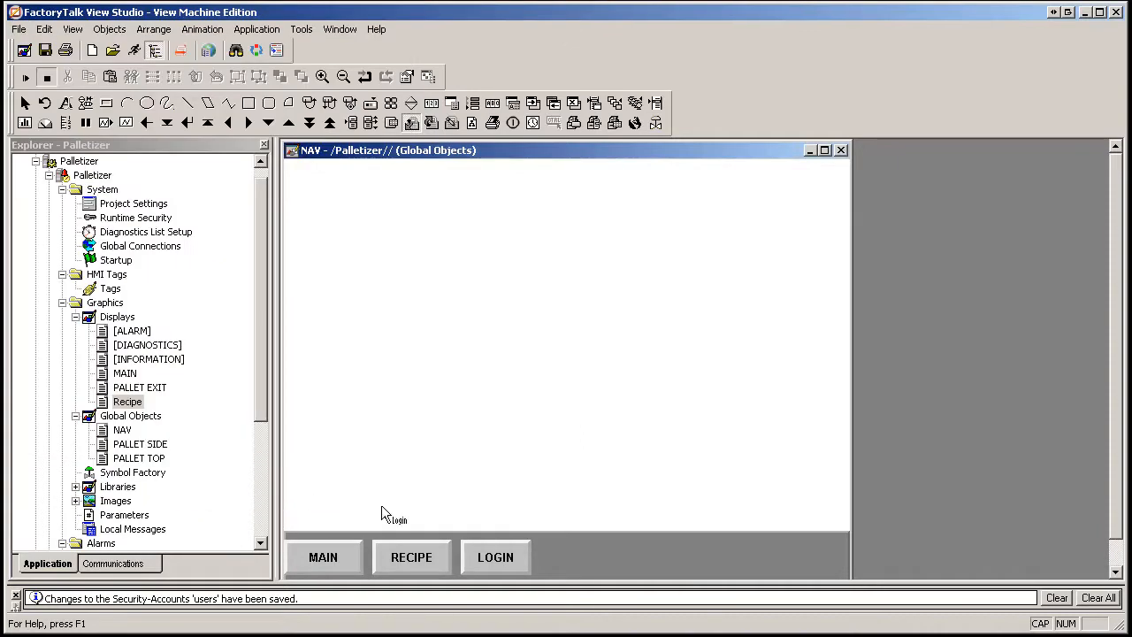
Make the LOGIN button slightly wider, save NAV, and move LOGIN up above the bottom bar.
click(495, 562)
drag(536, 556, 543, 557)
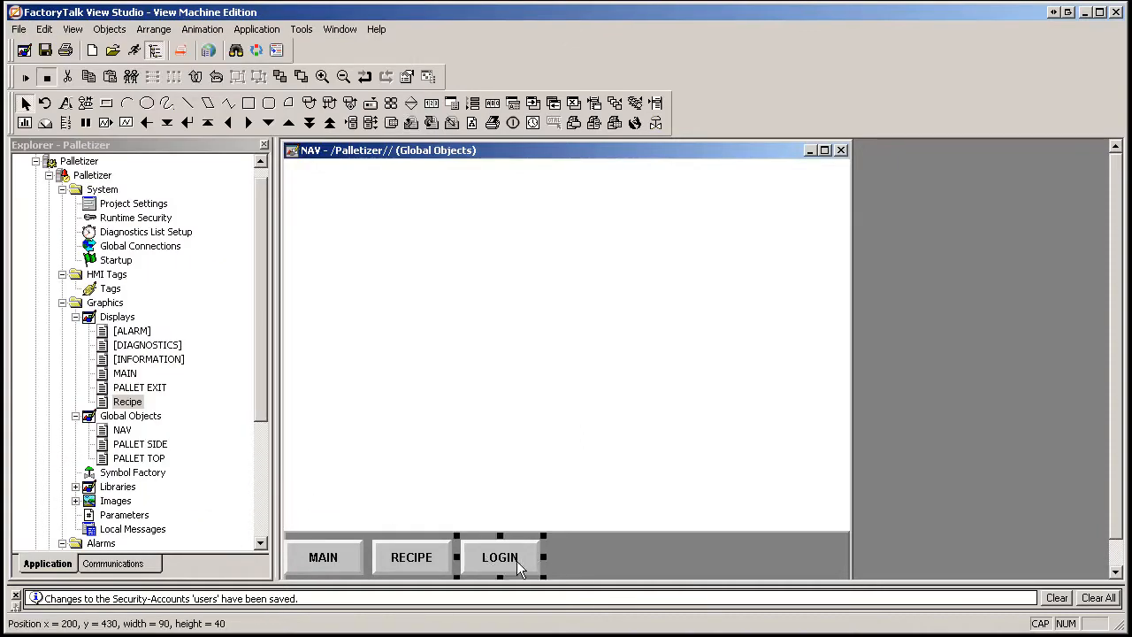
click(504, 488)
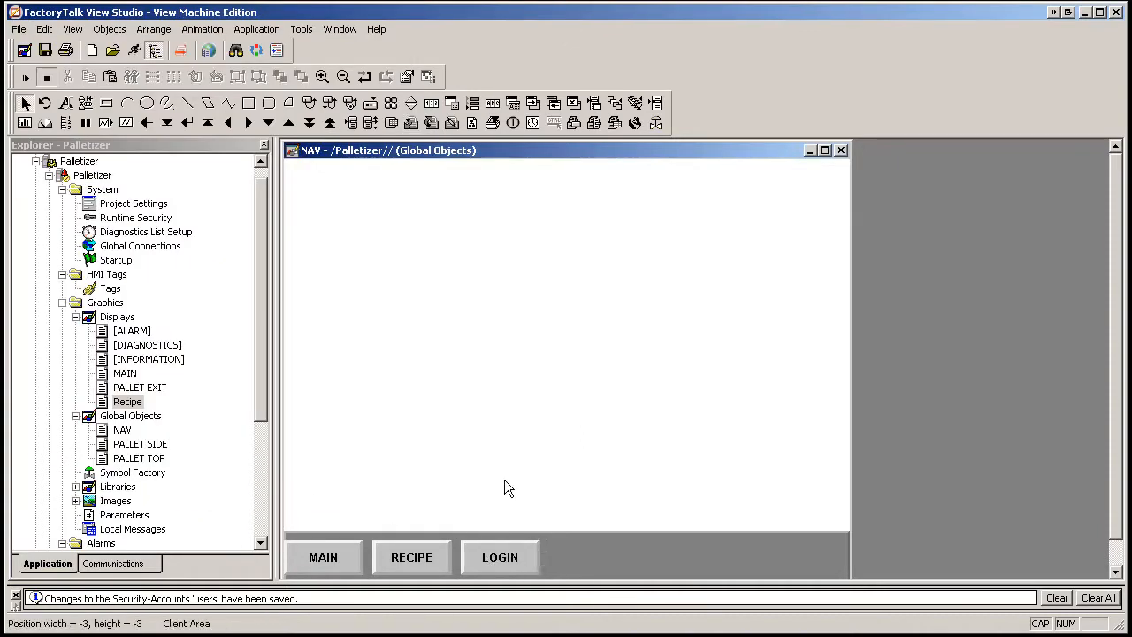
click(44, 50)
drag(498, 561, 529, 465)
click(659, 424)
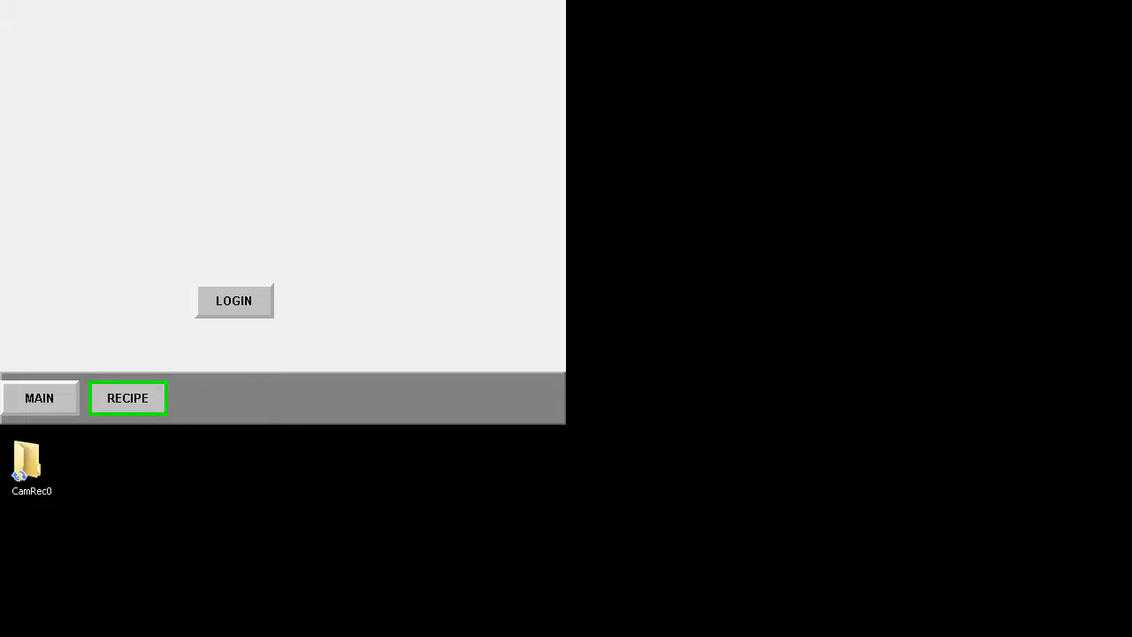
Confirm RECIPE is denied, log in as ADMIN with its password, then open the recipe screen.
click(130, 400)
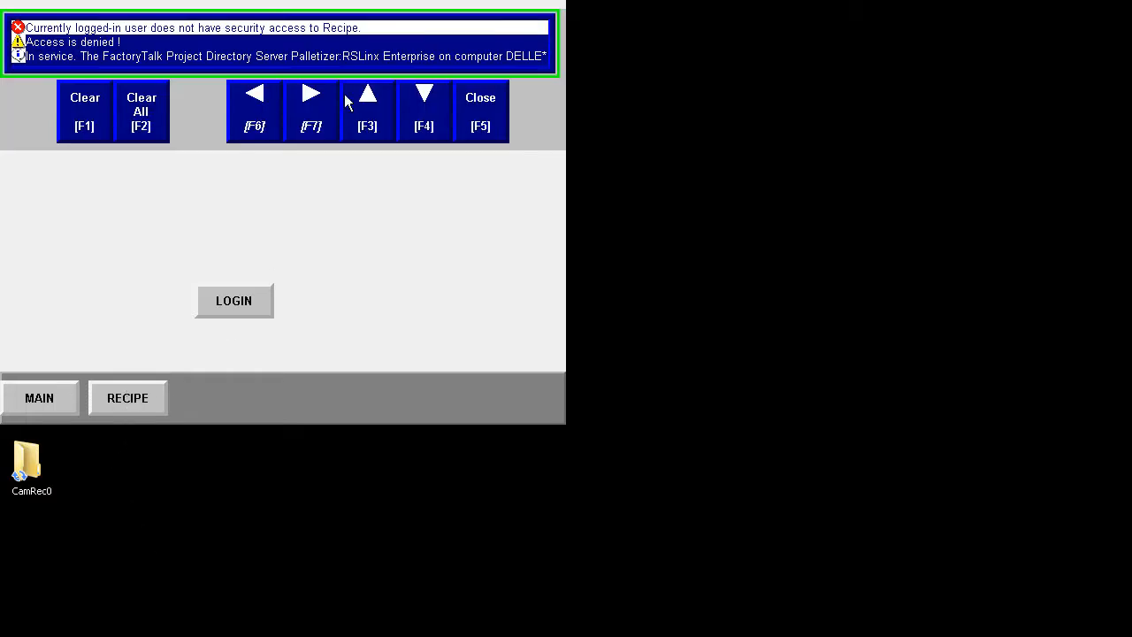
click(495, 113)
click(265, 316)
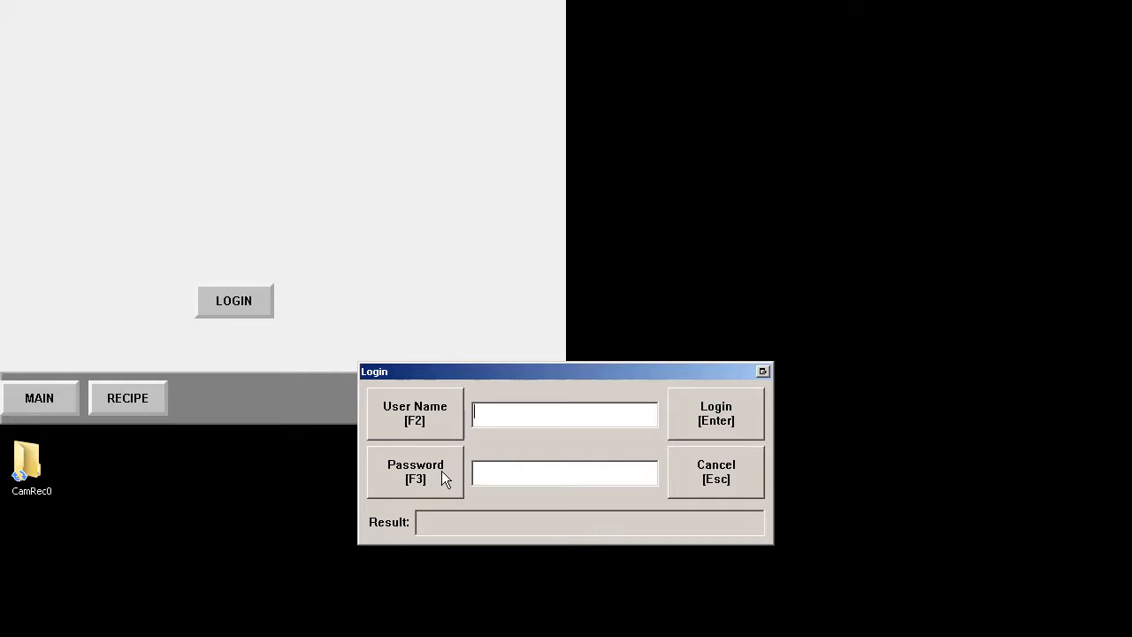
text(ADMI)
text(N)
text(####)
click(751, 408)
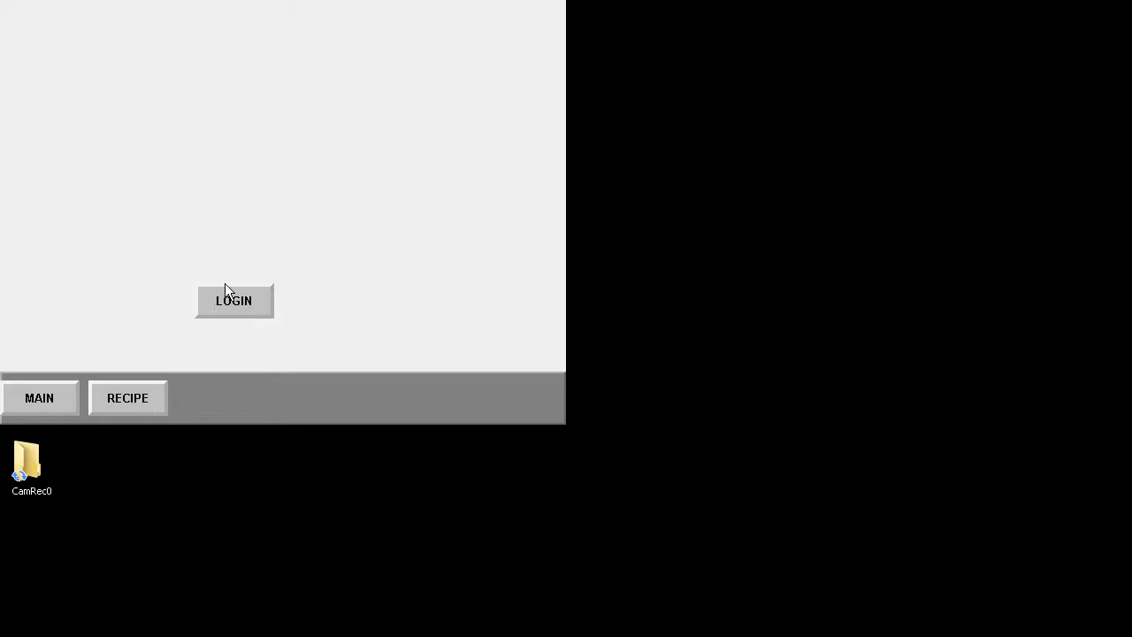
click(139, 404)
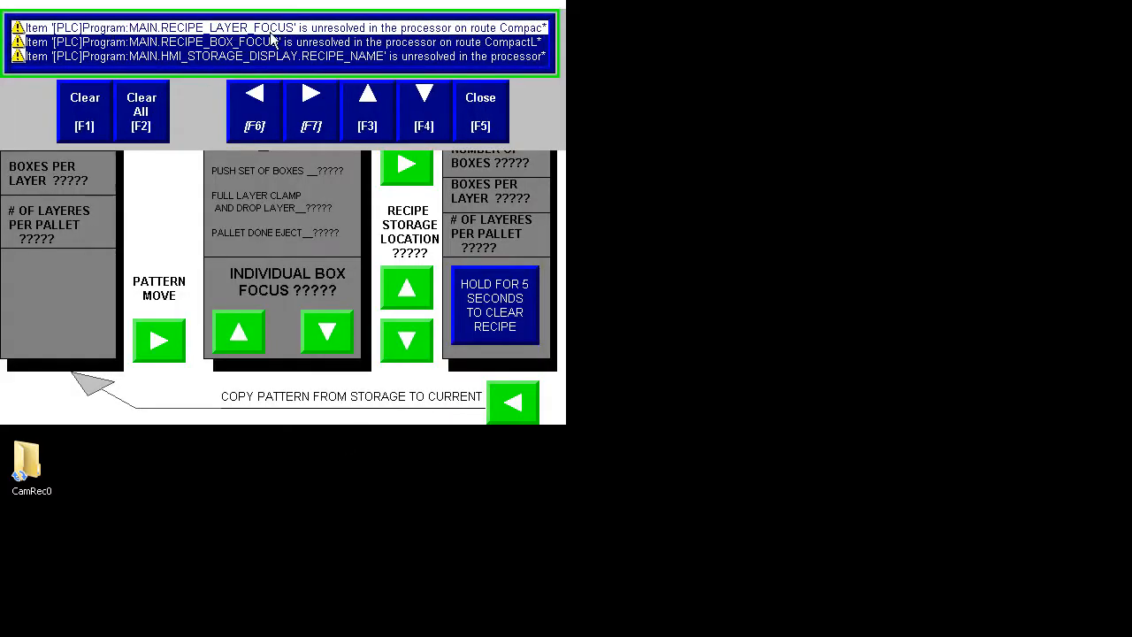
click(495, 108)
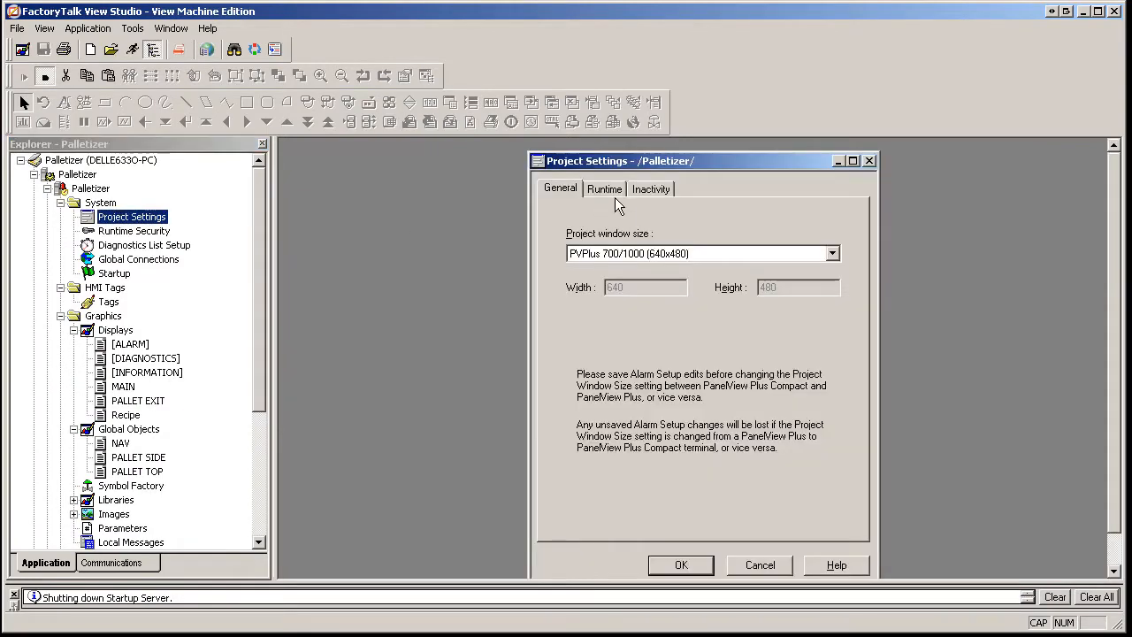
In the Runtime settings, enable auto logout after 60 minutes of inactivity, returning to the MAIN display.
click(607, 190)
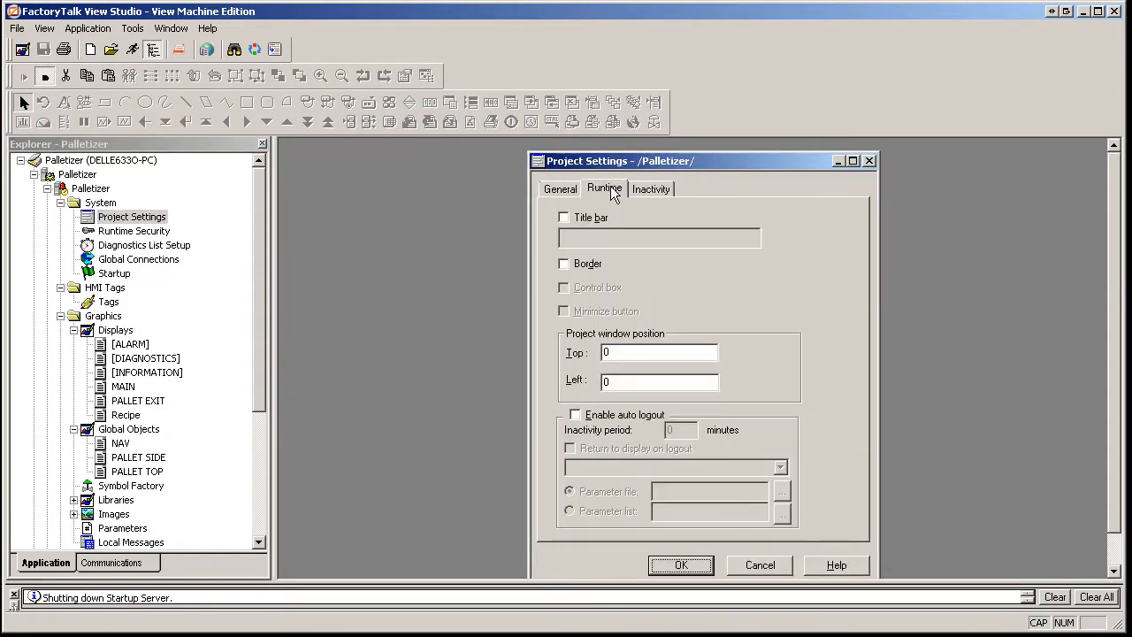
click(575, 416)
key(Tab)
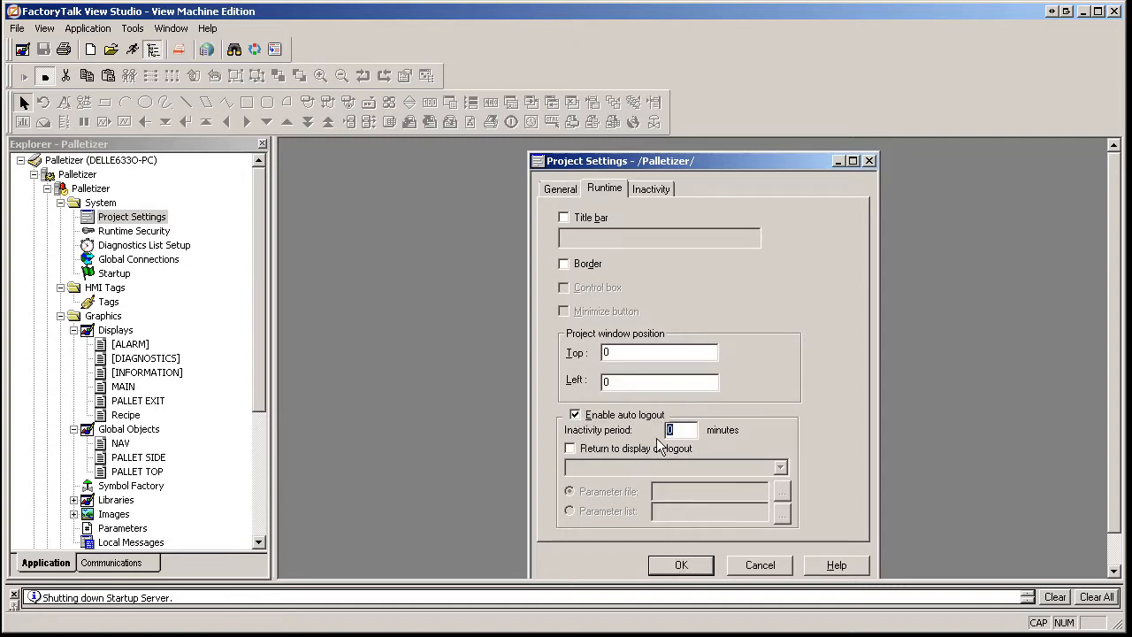
text(5)
drag(684, 430, 658, 433)
text(60)
click(570, 448)
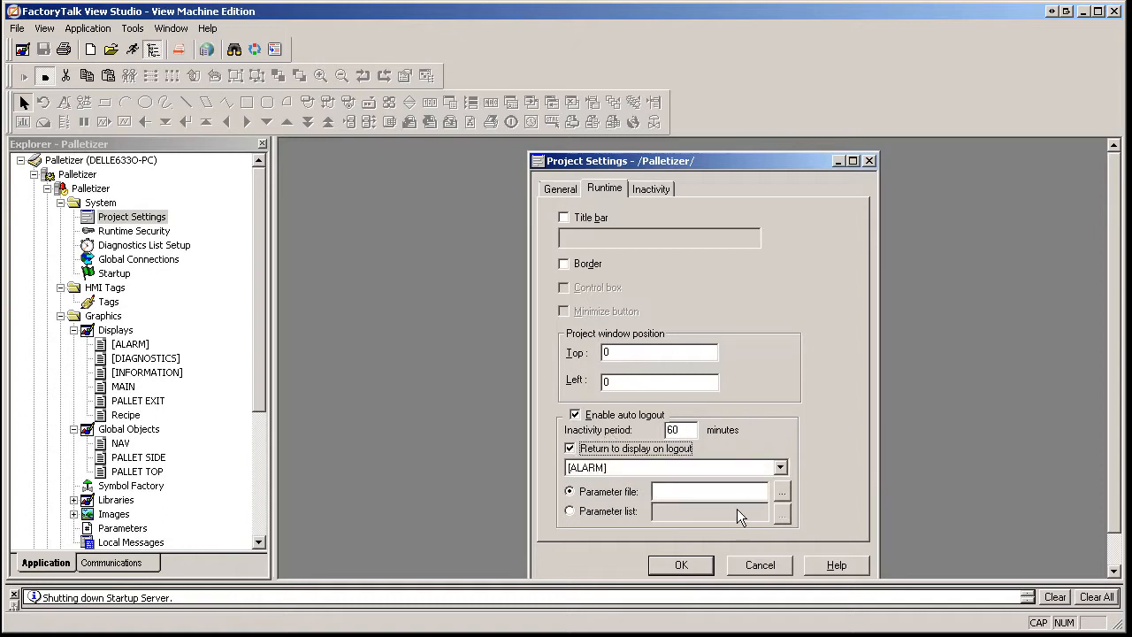
click(780, 467)
click(577, 518)
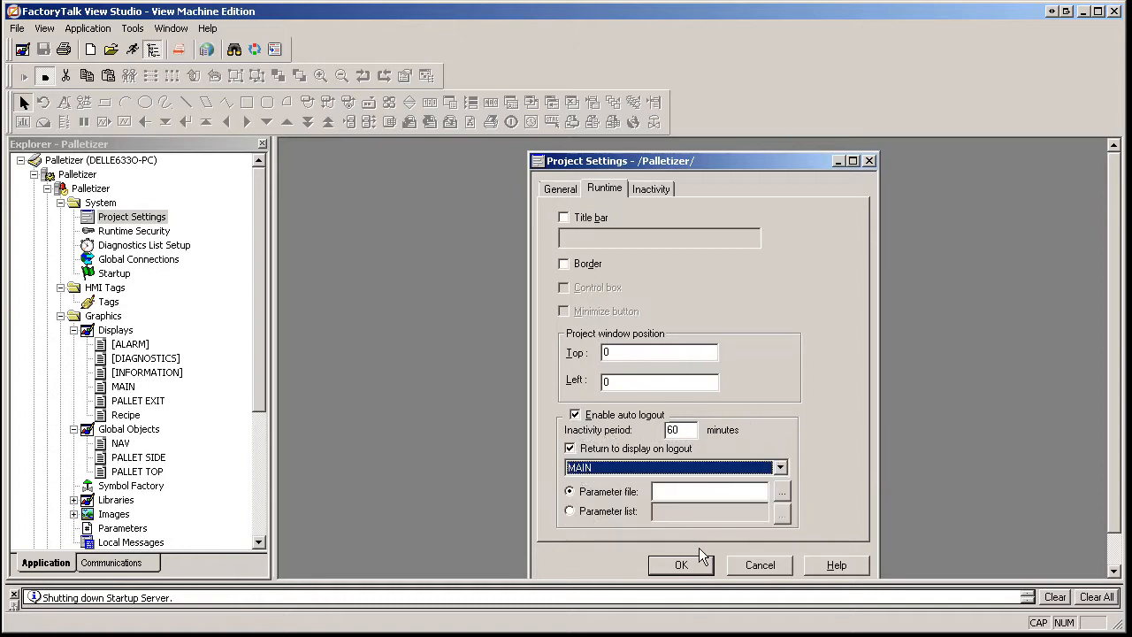